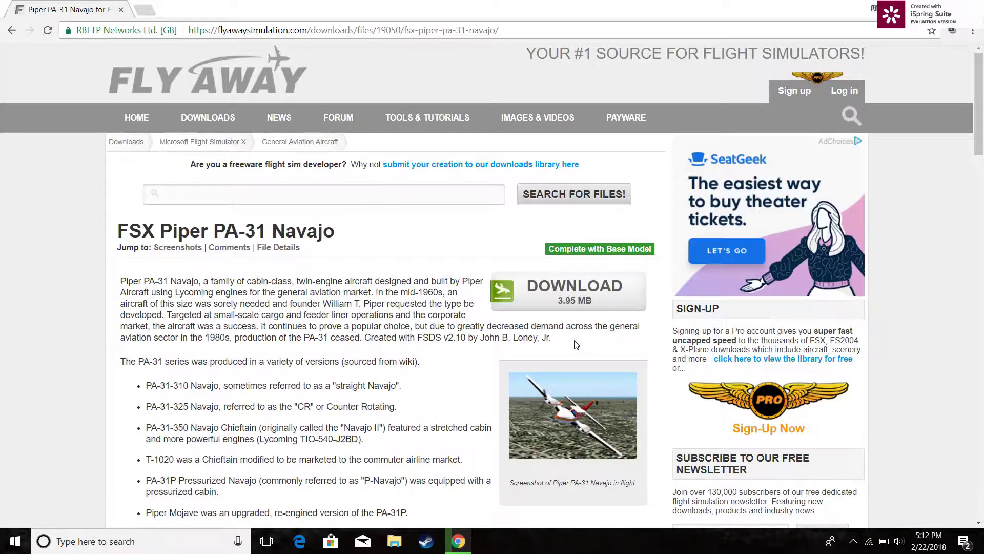
# Step: Start the free download of the PA-31 Navajo package pa312fsx.zip from its download page
pyautogui.click(567, 305)
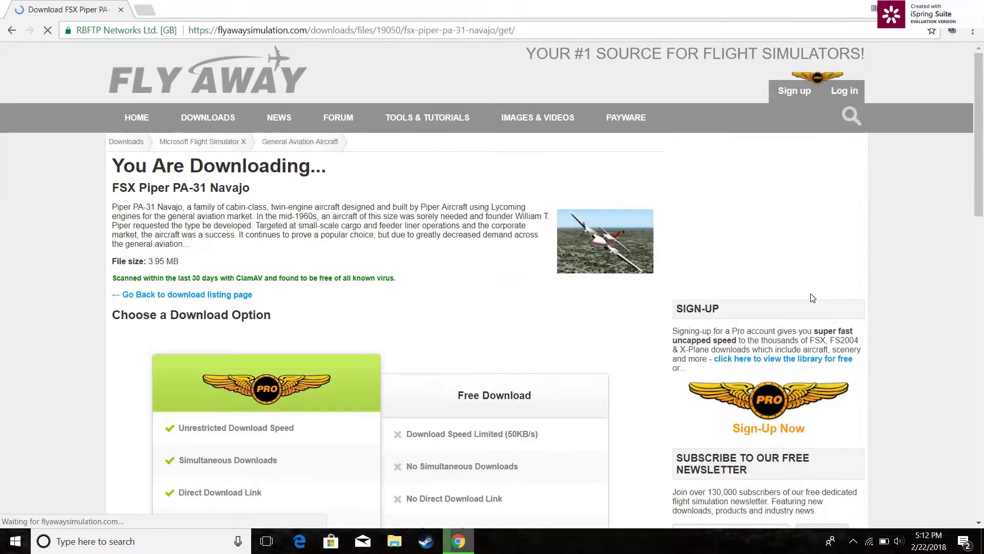
pyautogui.scroll(-9, 982, 322)
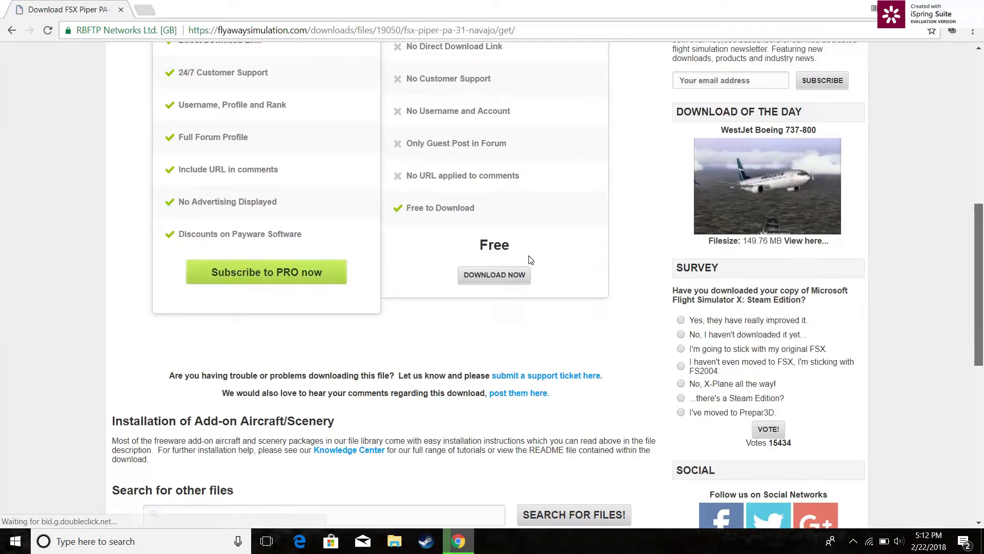
pyautogui.click(511, 275)
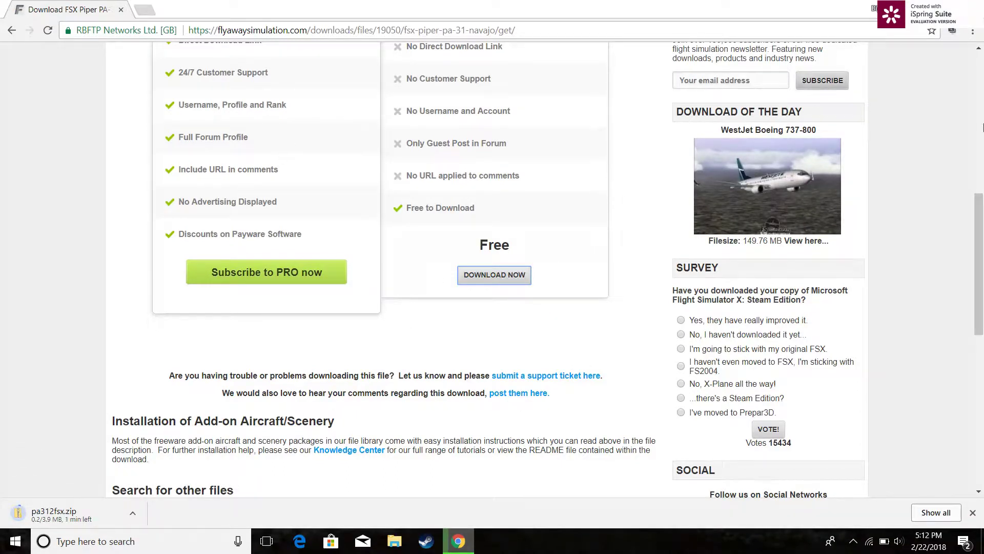
pyautogui.scroll(1, 982, 150)
pyautogui.scroll(5, 982, 150)
pyautogui.scroll(-3, 982, 185)
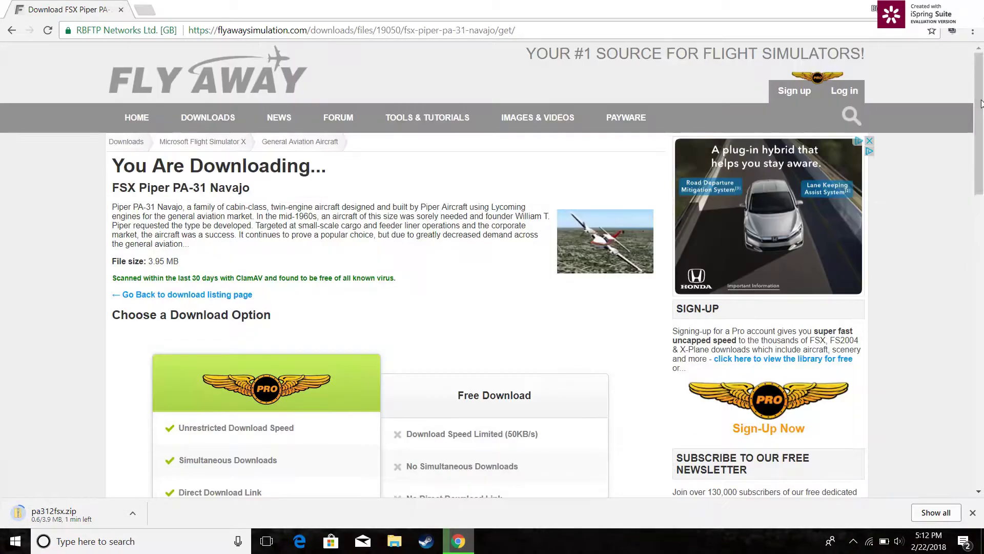
pyautogui.click(980, 106)
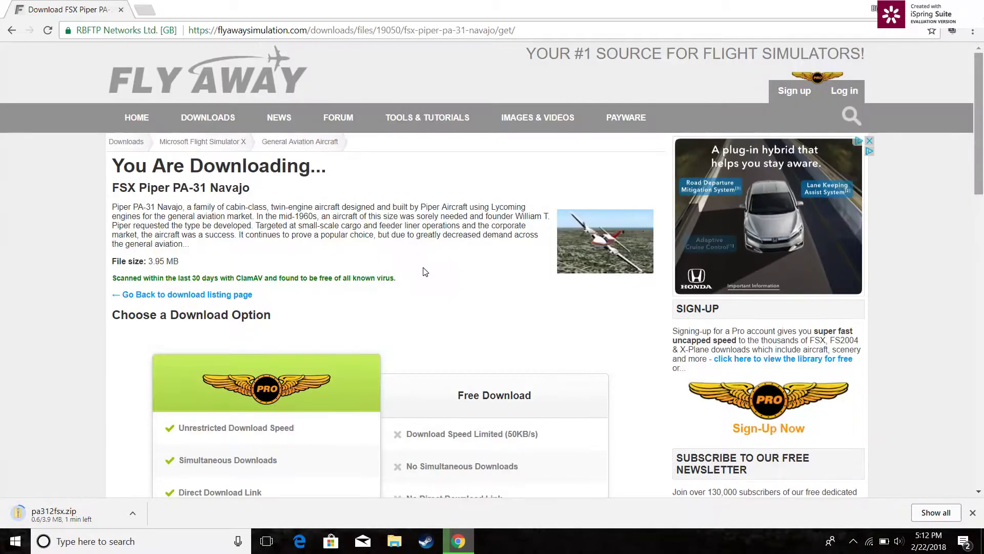
# Step: Go to the site's home page and briefly view the JetWay news article
pyautogui.click(148, 115)
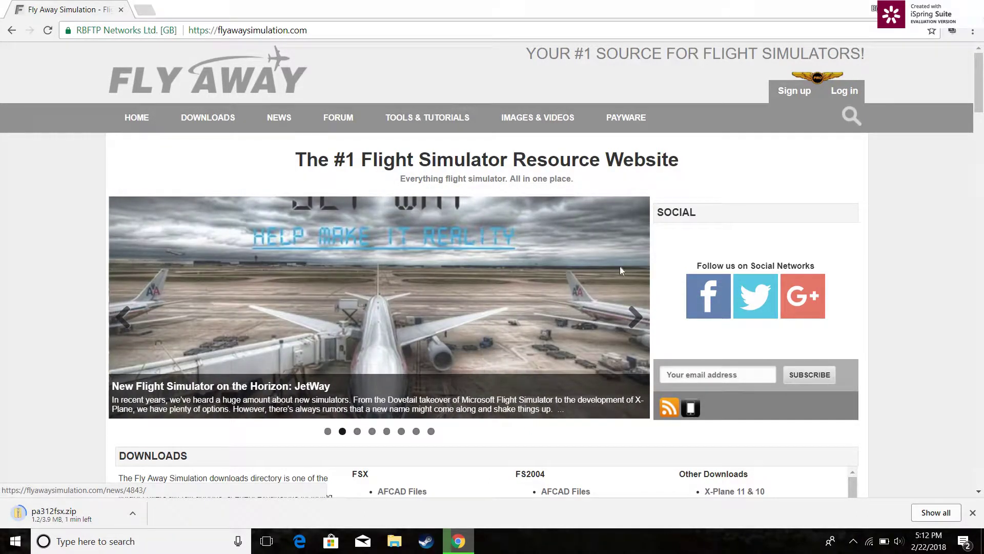
pyautogui.click(620, 270)
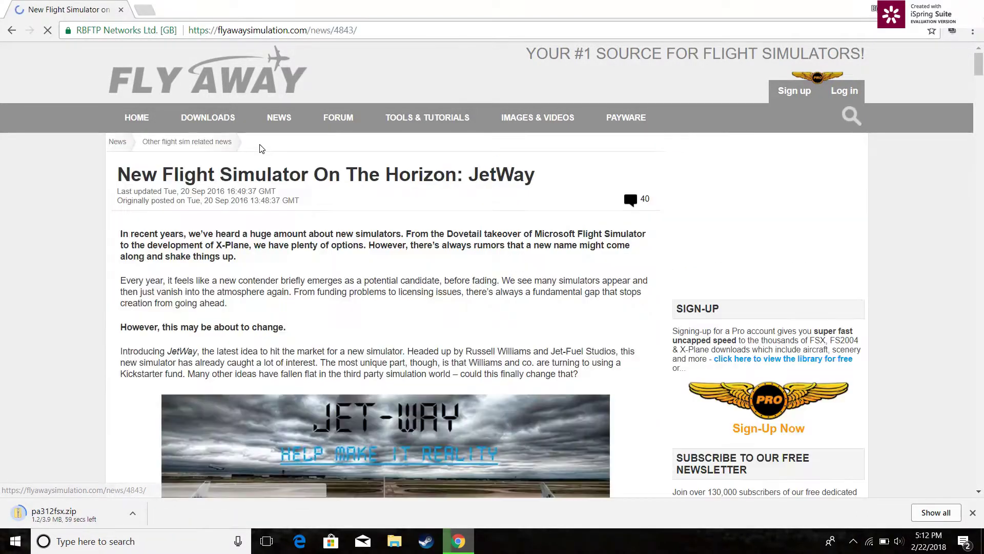
pyautogui.click(11, 35)
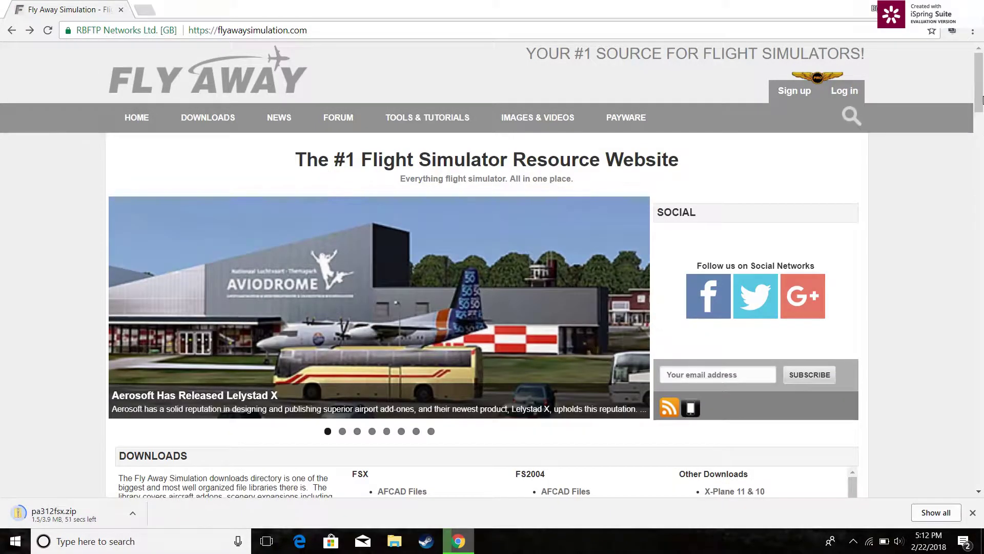
# Step: Scroll the home page and open the Flight Simulator Downloads And Add-Ons section
pyautogui.moveTo(982, 100); pyautogui.dragTo(982, 185)
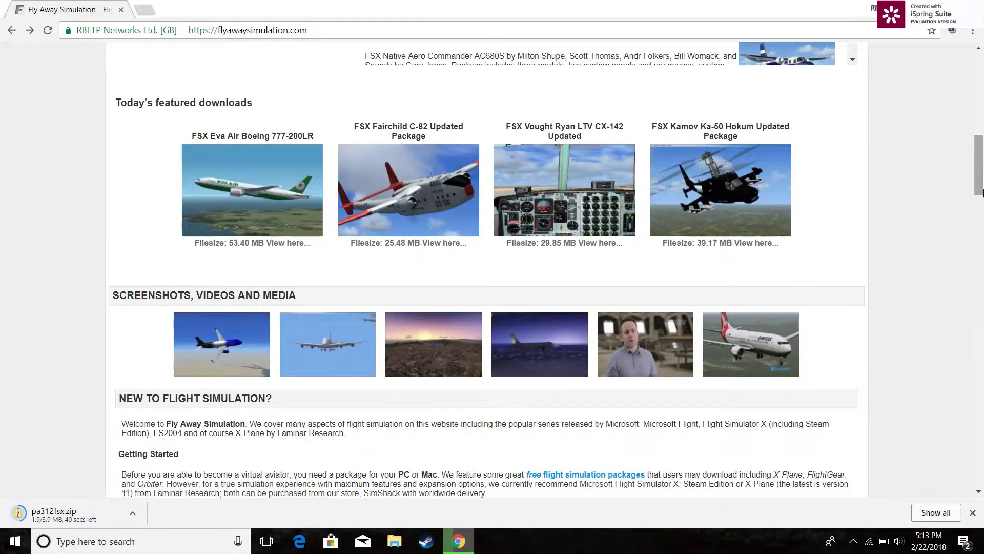
pyautogui.moveTo(982, 192); pyautogui.dragTo(964, 390)
pyautogui.scroll(20, 933, 64)
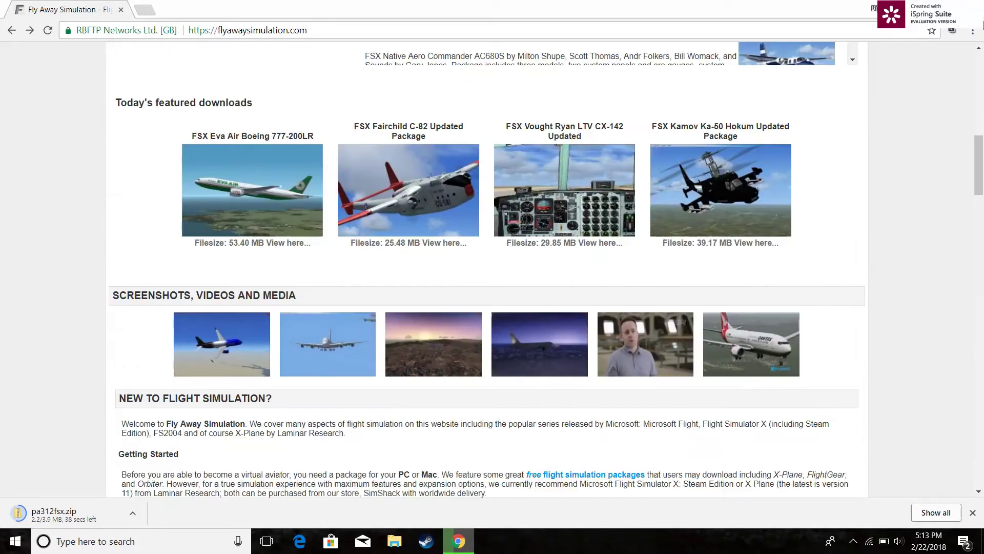
pyautogui.scroll(10, 929, 54)
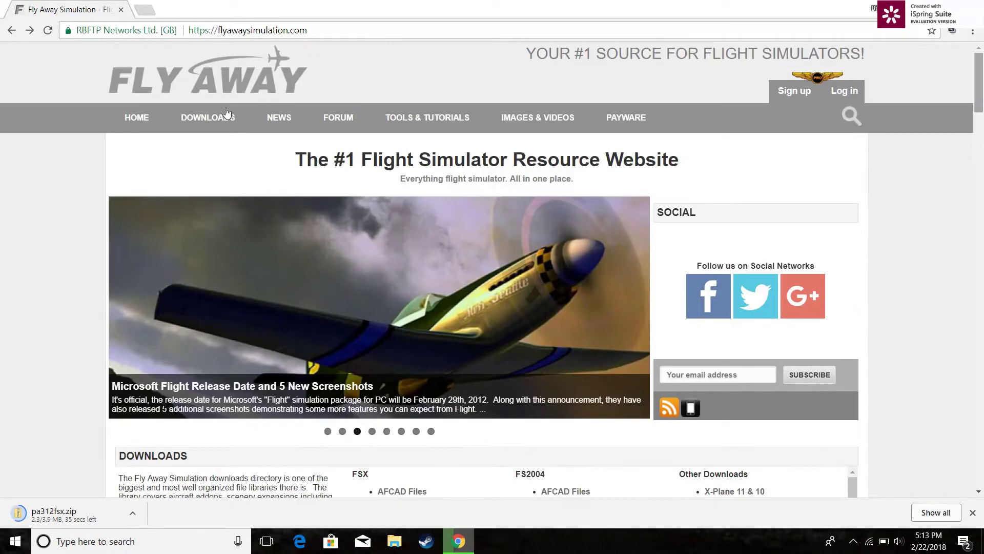
pyautogui.click(216, 120)
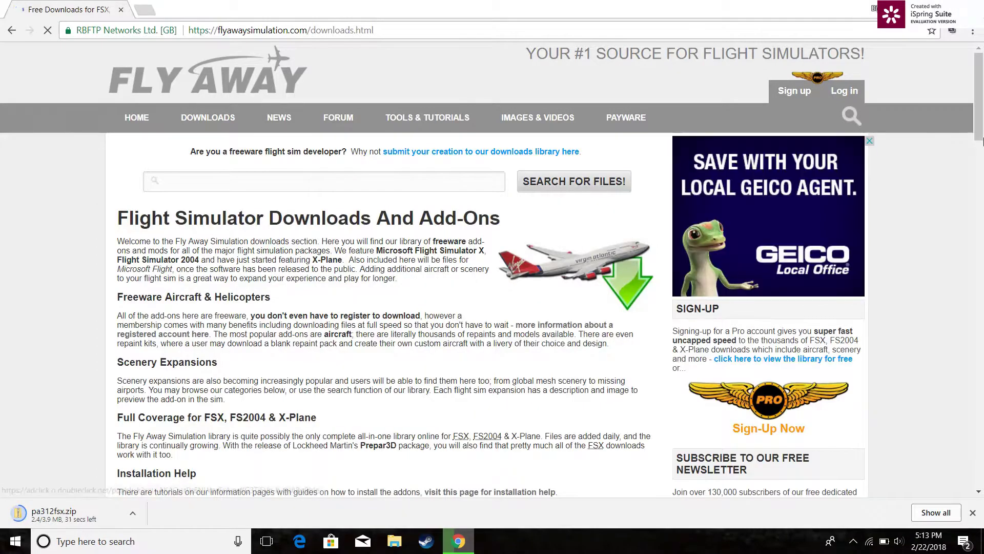
# Step: Browse the FSX, X-Plane and FS2004 download categories until pa312fsx.zip finishes at 3.9 MB
pyautogui.scroll(-12, 964, 210)
pyautogui.scroll(6, 953, 198)
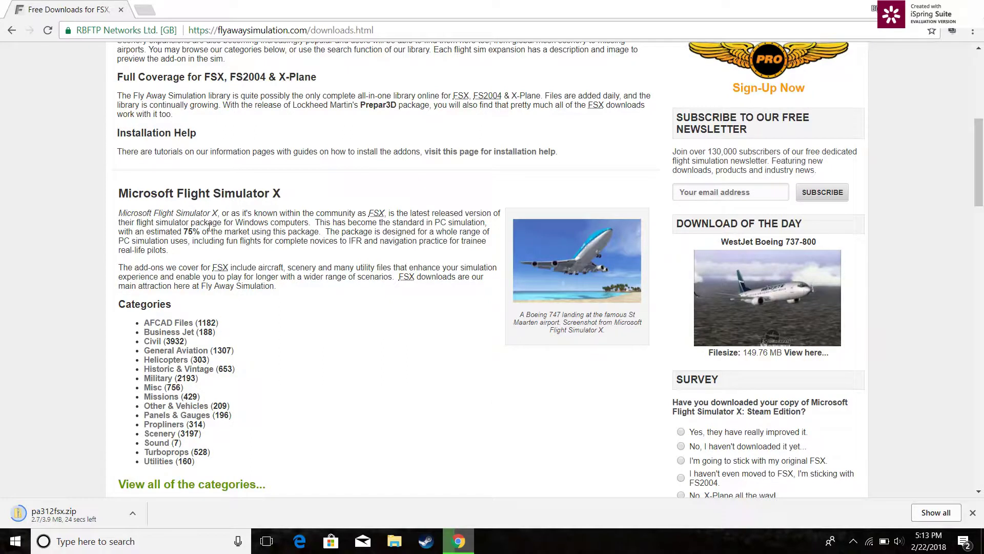
pyautogui.scroll(-1, 216, 246)
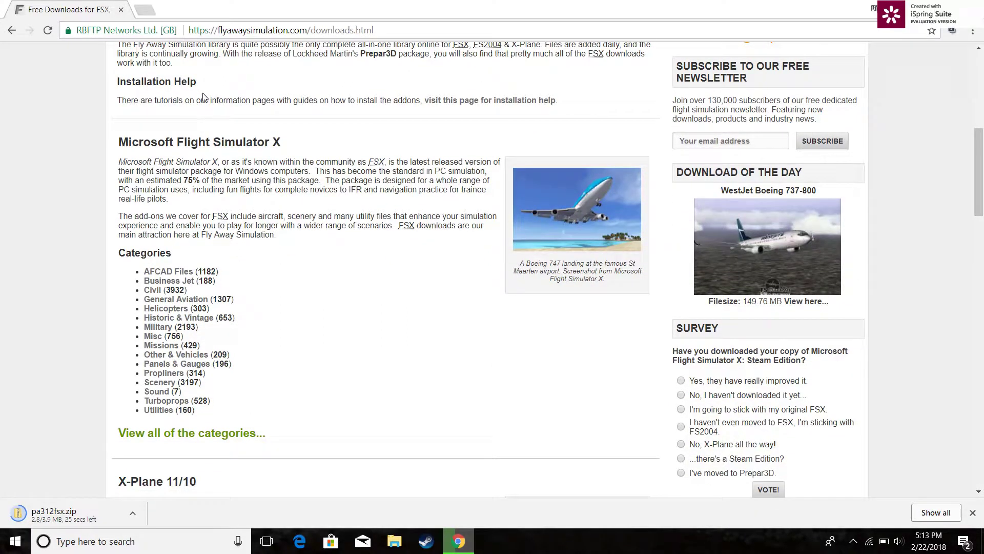
pyautogui.scroll(-2, 312, 264)
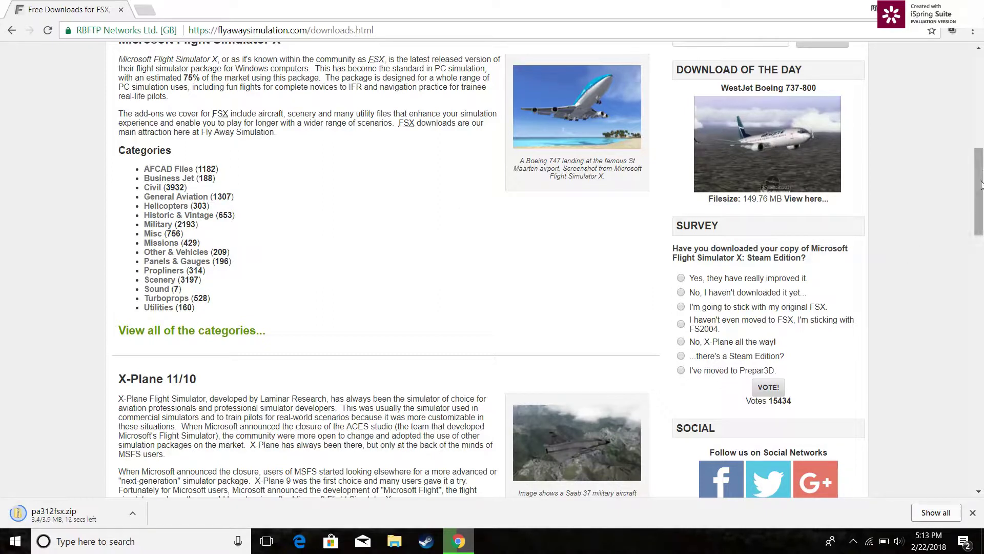
pyautogui.moveTo(980, 185); pyautogui.dragTo(981, 169)
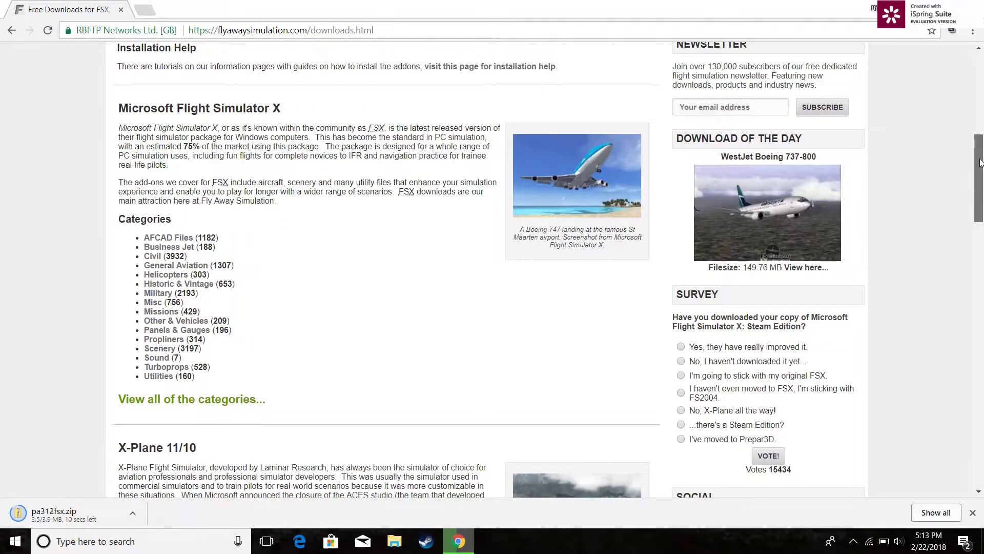
pyautogui.scroll(1, 981, 163)
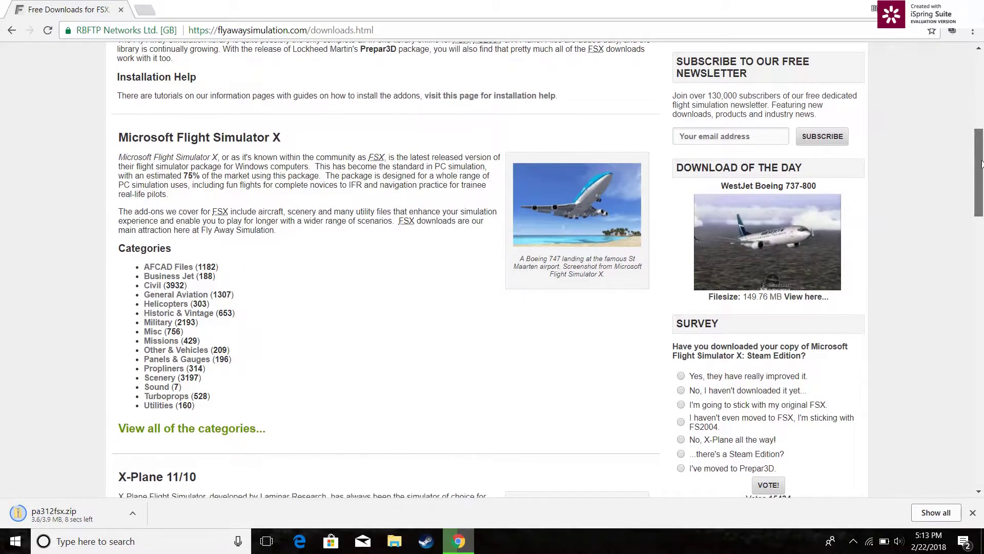
pyautogui.moveTo(982, 192); pyautogui.dragTo(967, 214)
pyautogui.scroll(-4, 967, 215)
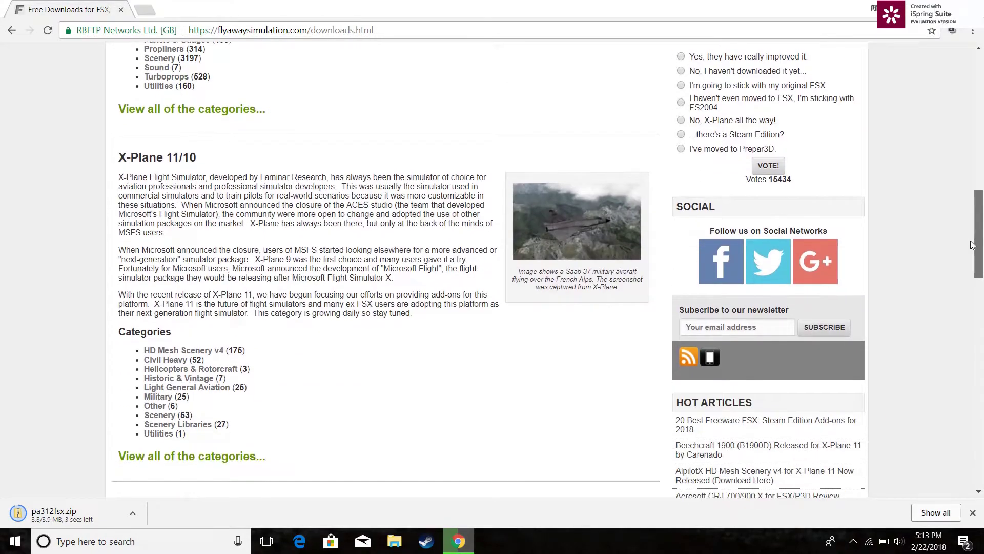
pyautogui.scroll(-1, 973, 257)
pyautogui.scroll(2, 975, 235)
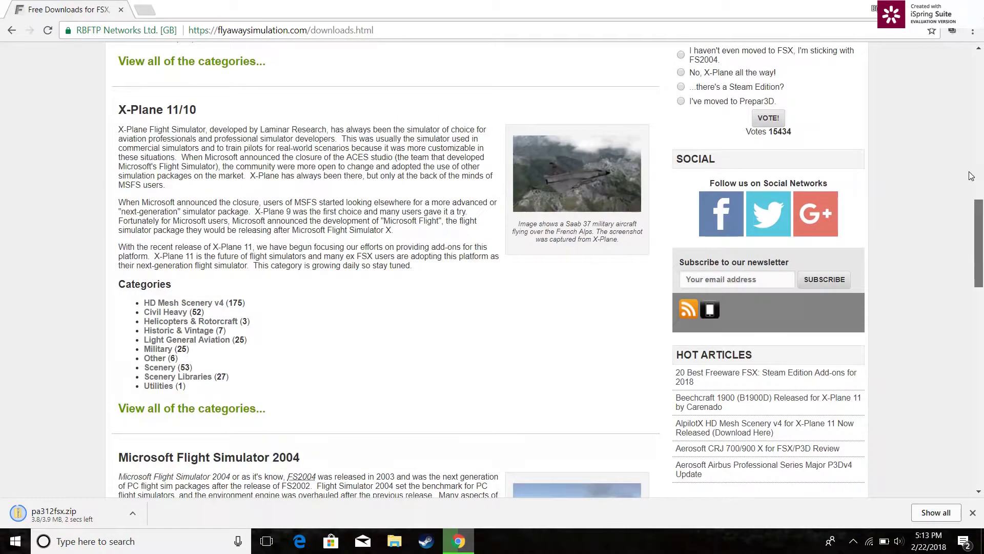
pyautogui.scroll(6, 970, 176)
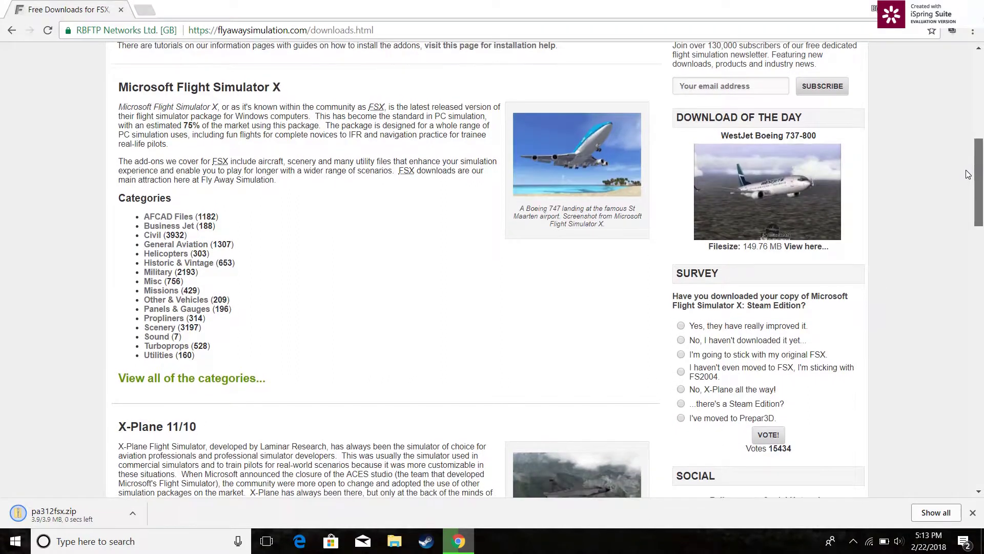
pyautogui.scroll(-12, 966, 214)
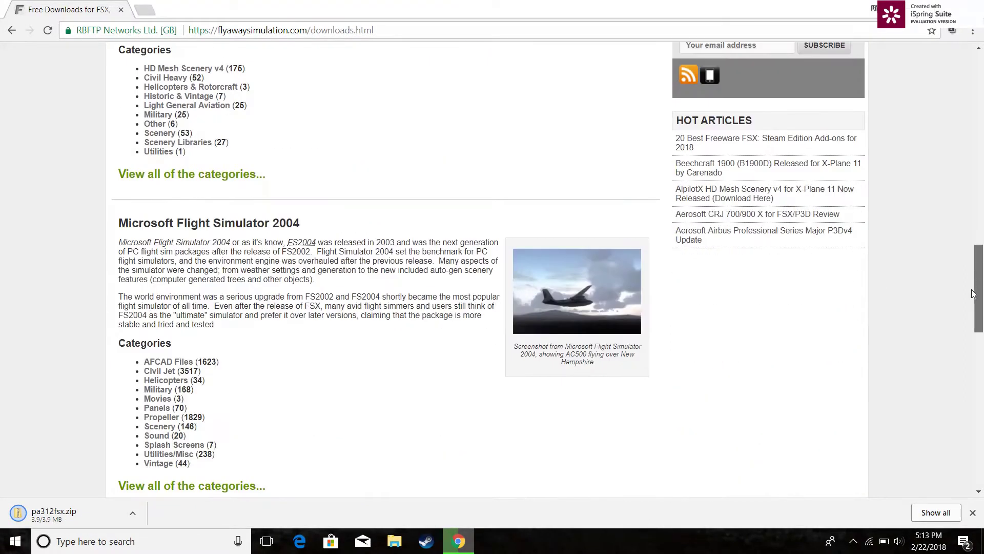
pyautogui.scroll(-1, 974, 300)
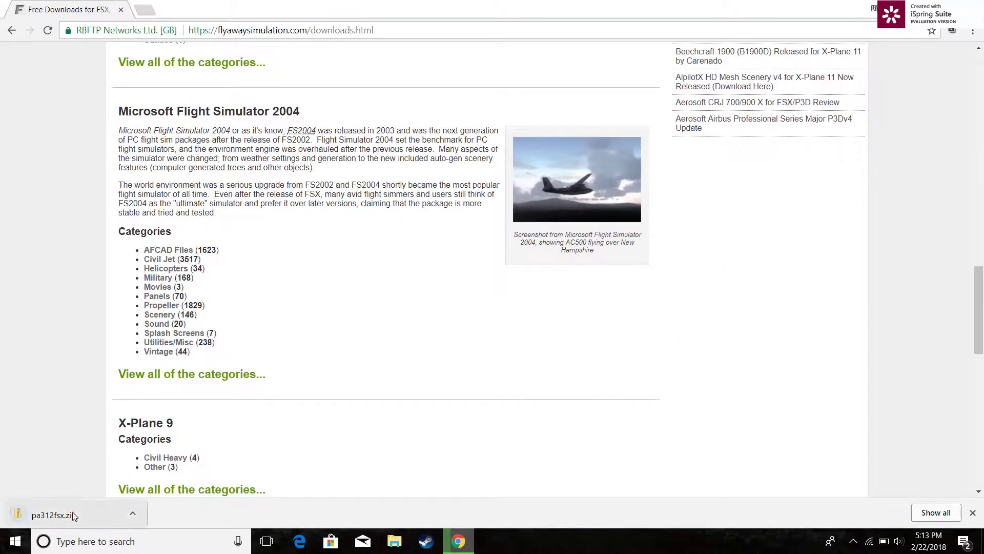
# Step: Open the downloaded pa312fsx.zip in a maximised File Explorer window
pyautogui.click(72, 512)
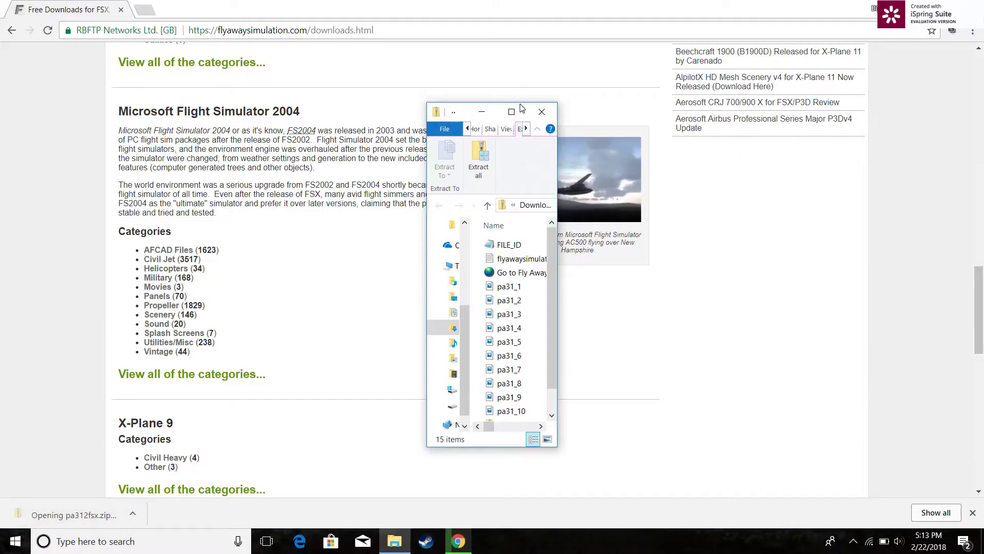
pyautogui.click(512, 112)
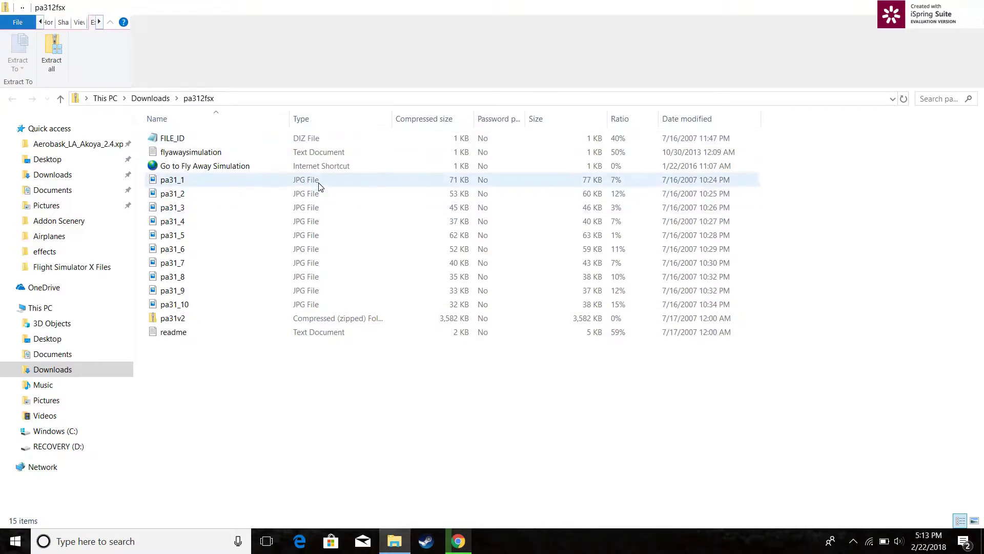
pyautogui.click(193, 316)
pyautogui.doubleClick(192, 318)
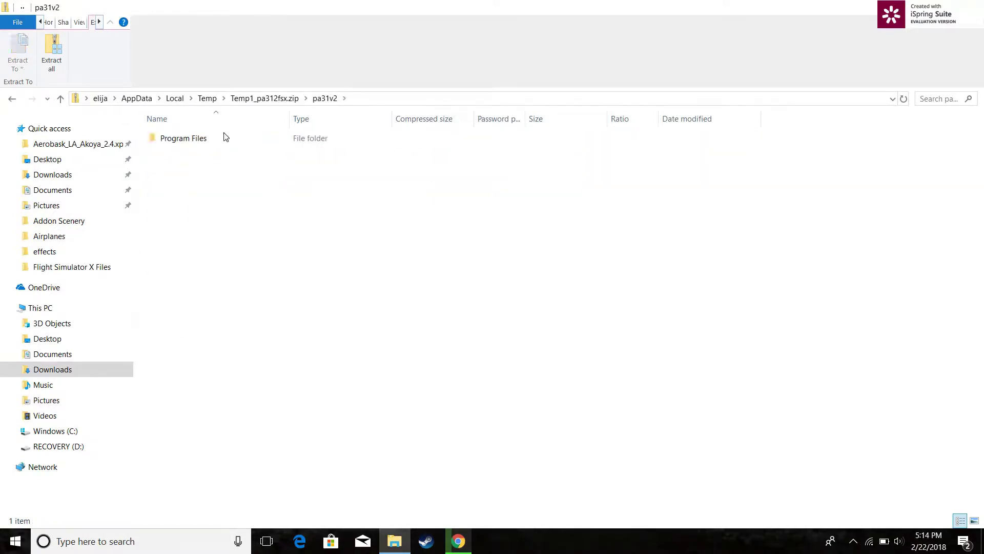
# Step: Drill down to the Piper PA-31 Chieftain folder, then go back up to pa31v2
pyautogui.doubleClick(223, 137)
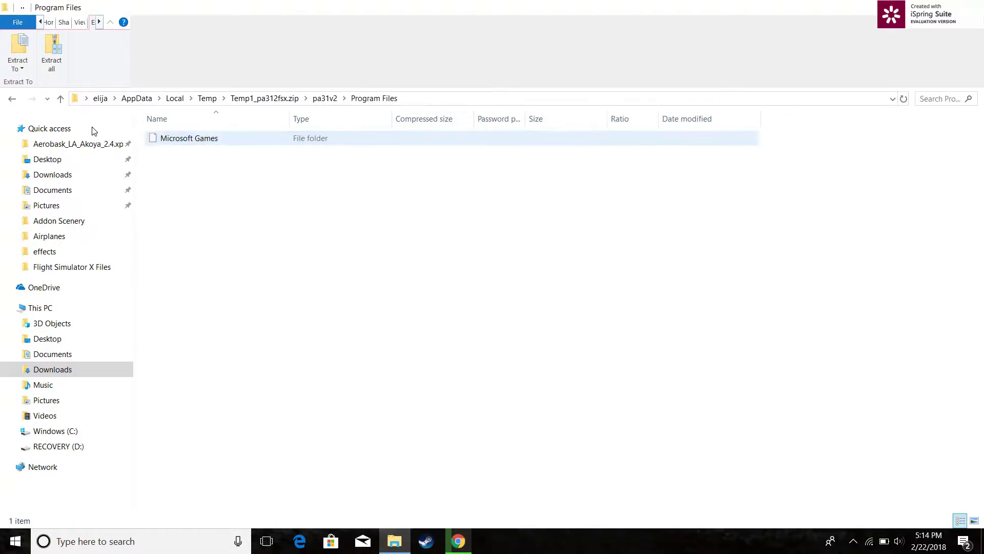
pyautogui.doubleClick(218, 141)
pyautogui.doubleClick(214, 138)
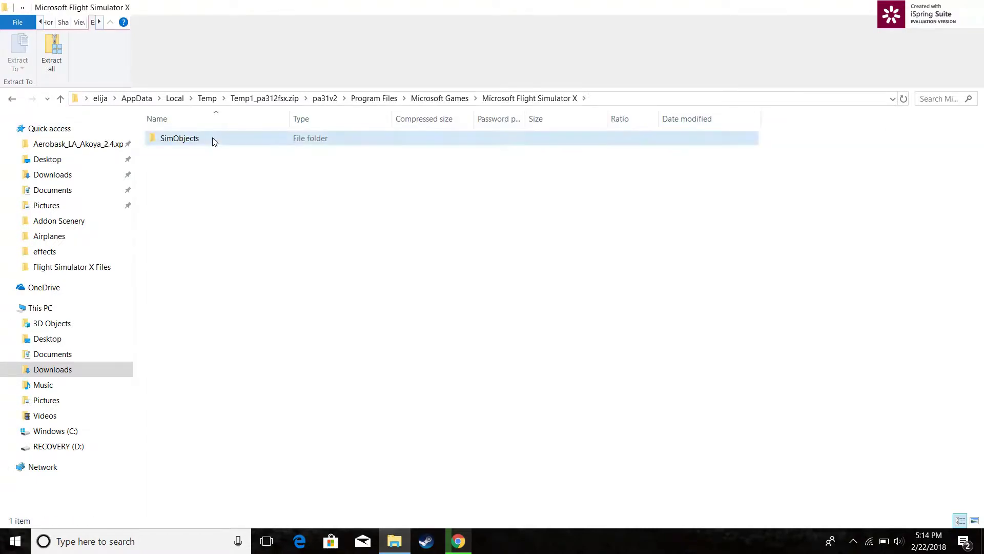
pyautogui.doubleClick(213, 138)
pyautogui.doubleClick(213, 139)
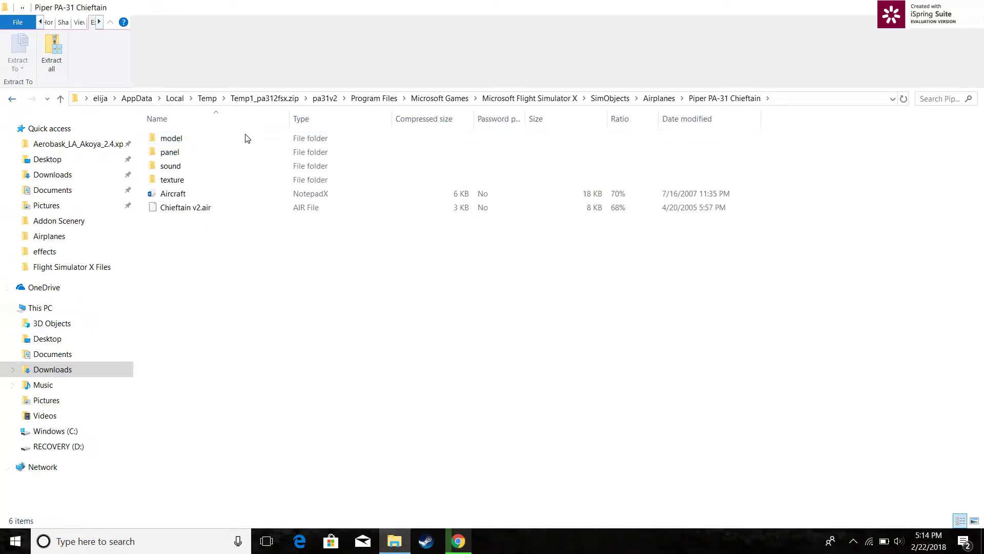
pyautogui.hotkey('alt', 'Left')
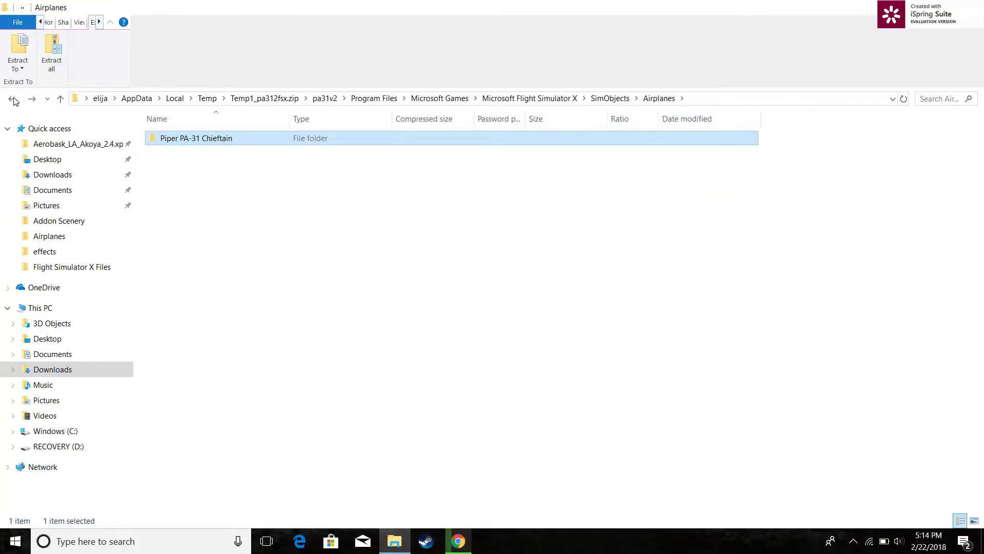
pyautogui.click(13, 99)
pyautogui.click(13, 99)
pyautogui.click(13, 99)
pyautogui.click(13, 99)
pyautogui.click(13, 99)
pyautogui.click(13, 99)
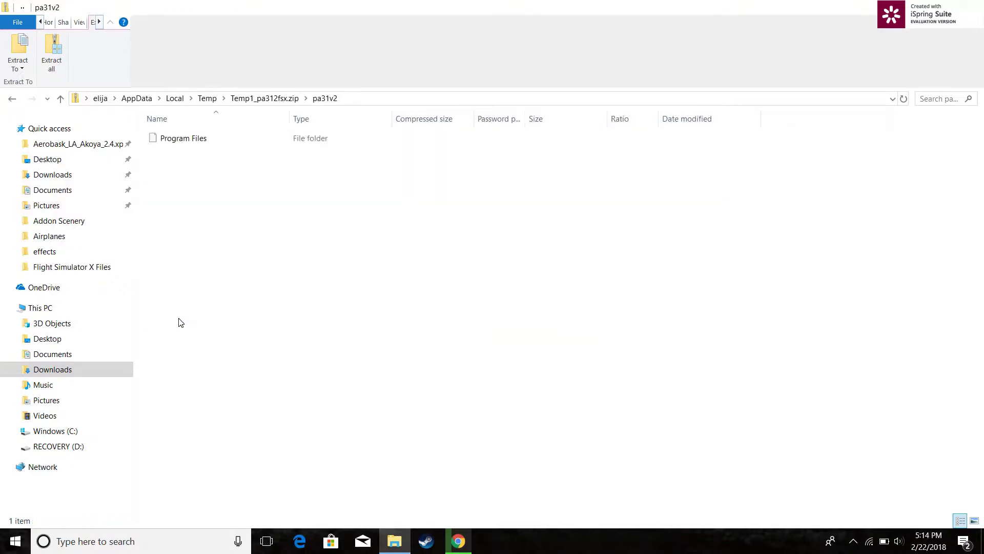
# Step: Navigate through Program Files to SimObjects\Airplanes and look inside the Piper PA-31 Chieftain folder
pyautogui.doubleClick(194, 138)
pyautogui.doubleClick(194, 139)
pyautogui.doubleClick(194, 138)
pyautogui.doubleClick(194, 138)
pyautogui.click(194, 138)
pyautogui.doubleClick(194, 139)
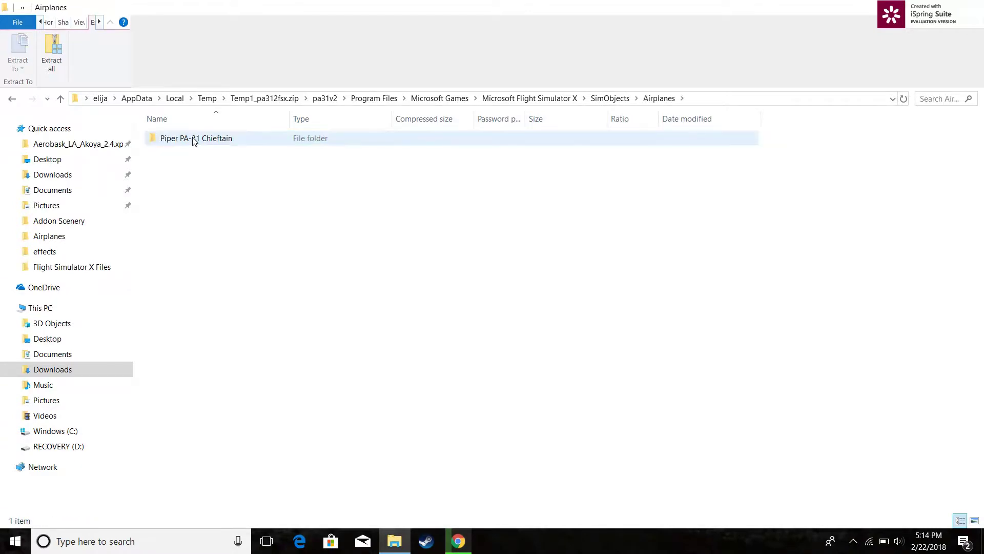
pyautogui.doubleClick(193, 138)
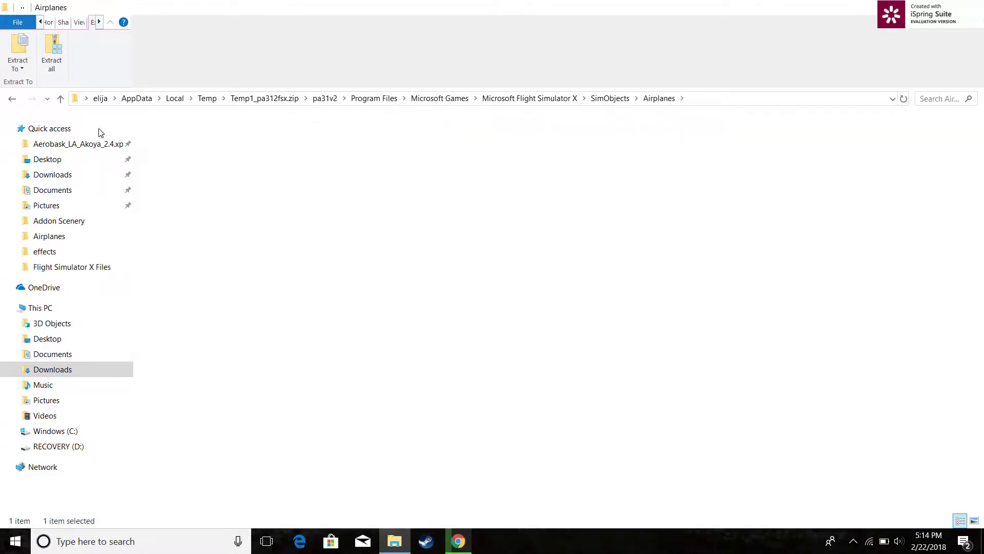
# Step: Return to Airplanes and copy the Piper PA-31 Chieftain folder
pyautogui.click(11, 98)
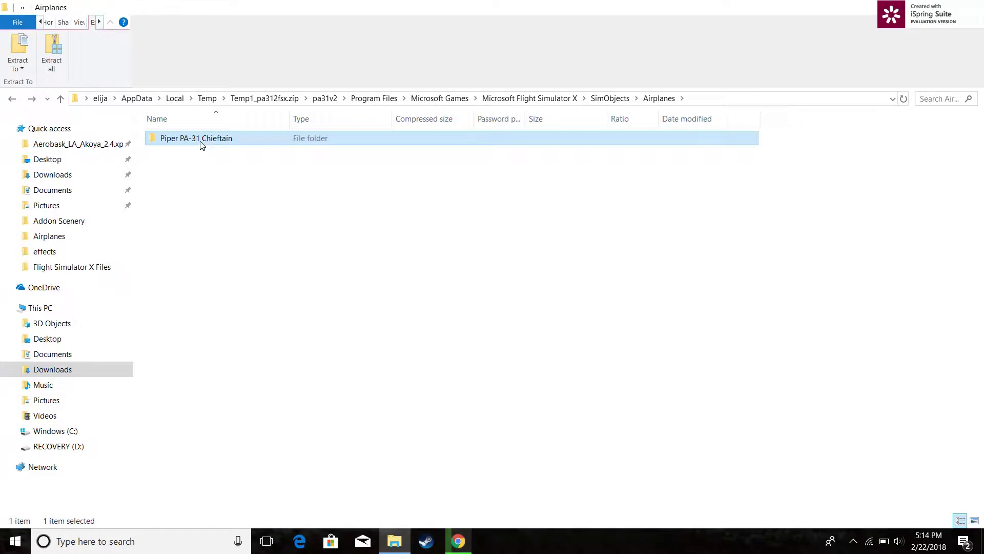
pyautogui.press('Return')
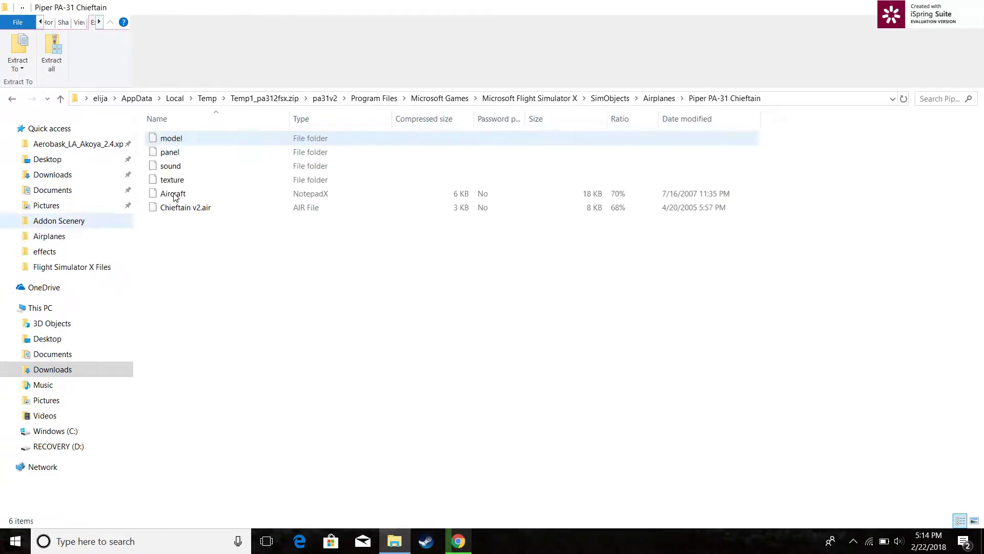
pyautogui.hotkey('alt', 'Left')
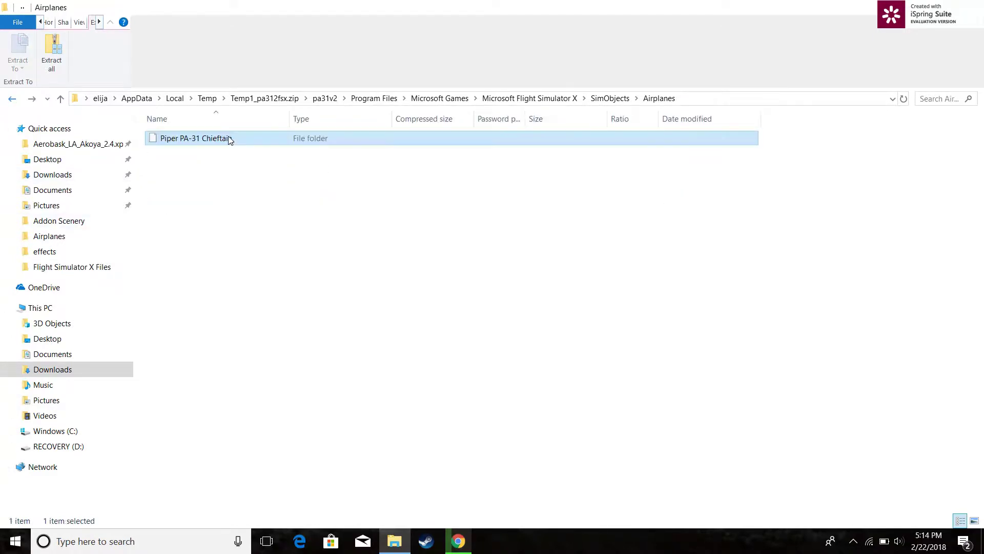
pyautogui.rightClick(227, 136)
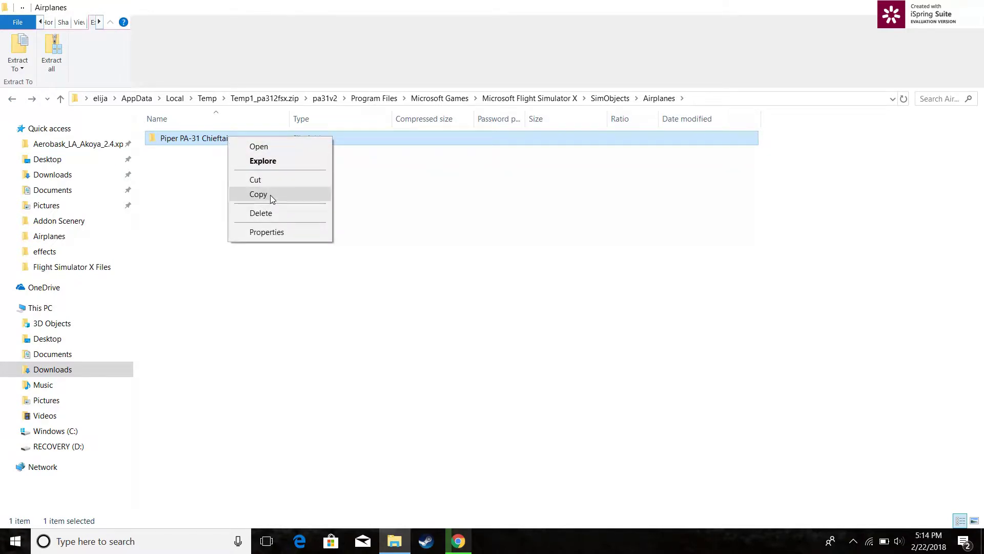
pyautogui.click(271, 197)
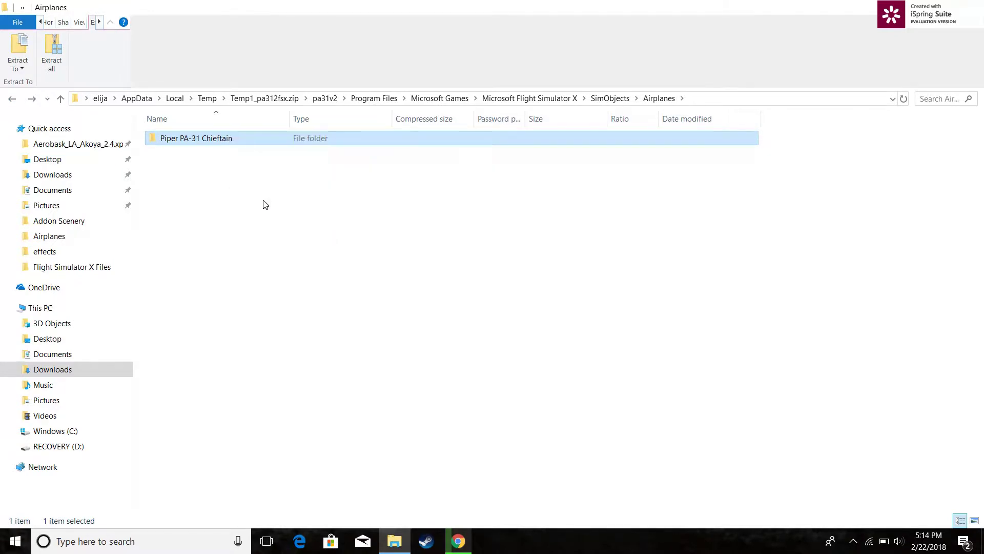
# Step: Navigate from Windows (C:) through Program Files (x86)\Steam\steamapps\common\FSX to SimObjects\Airplanes
pyautogui.click(37, 432)
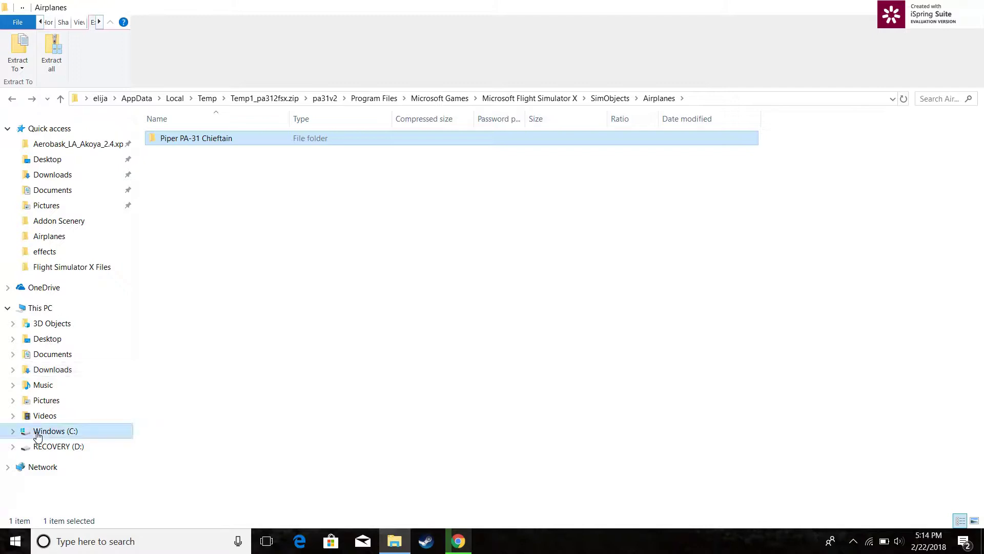
pyautogui.doubleClick(248, 248)
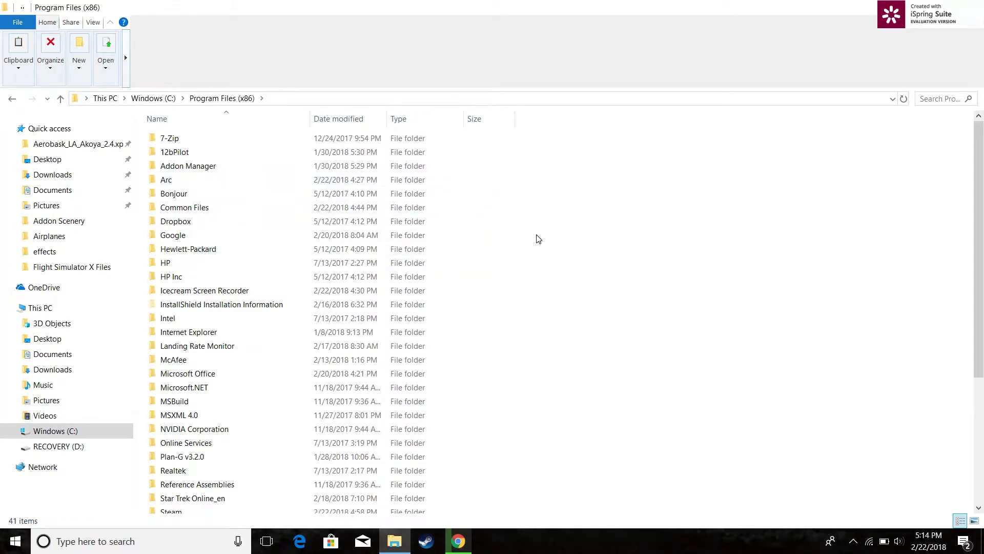
pyautogui.press('Down')
pyautogui.press('Down')
pyautogui.press('Down')
pyautogui.press('Down')
pyautogui.press('Down')
pyautogui.press('Down')
pyautogui.press('Down')
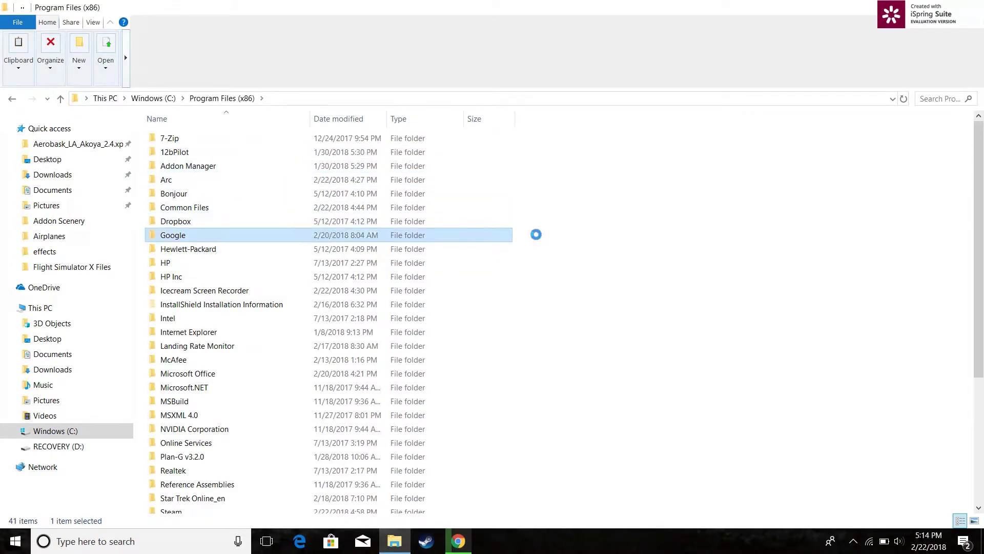
pyautogui.press('Down')
pyautogui.press('Down')
pyautogui.press('Down')
pyautogui.press('Down')
pyautogui.press('Down')
pyautogui.press('Down')
pyautogui.press('Down')
pyautogui.press('Down')
pyautogui.press('Down')
pyautogui.press('Down')
pyautogui.press('Down')
pyautogui.press('Down')
pyautogui.press('Down')
pyautogui.press('Down')
pyautogui.press('Down')
pyautogui.press('Down')
pyautogui.press('Down')
pyautogui.press('Down')
pyautogui.click(200, 508)
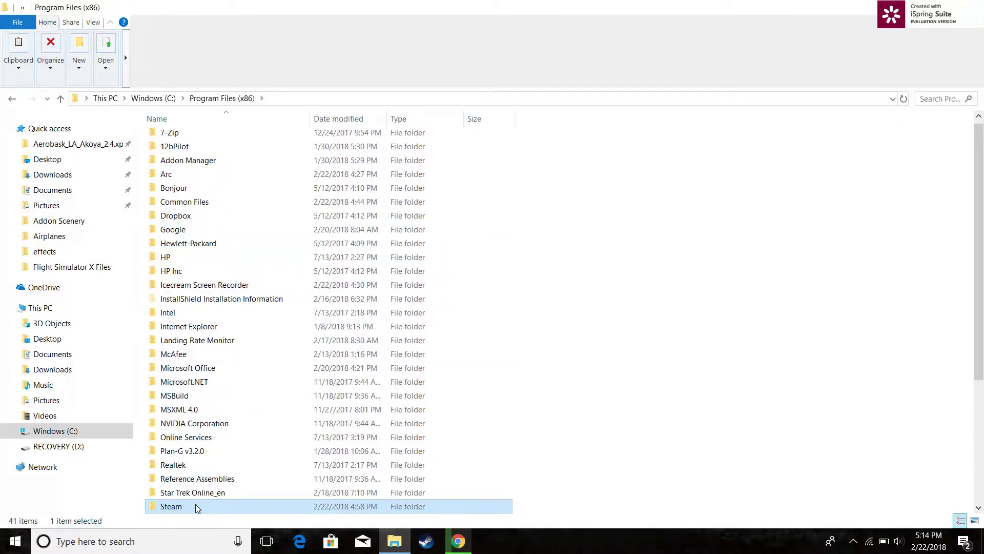
pyautogui.doubleClick(196, 507)
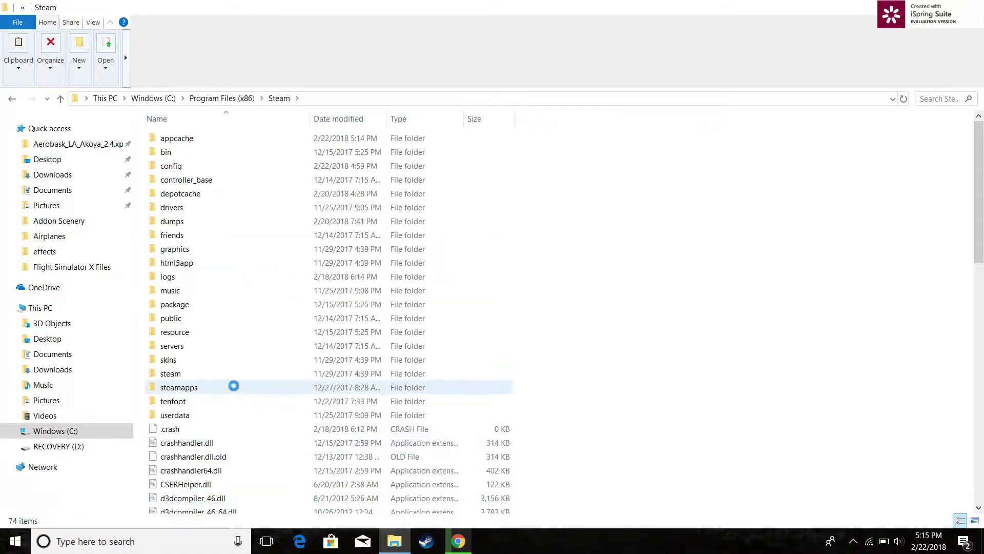
pyautogui.doubleClick(233, 387)
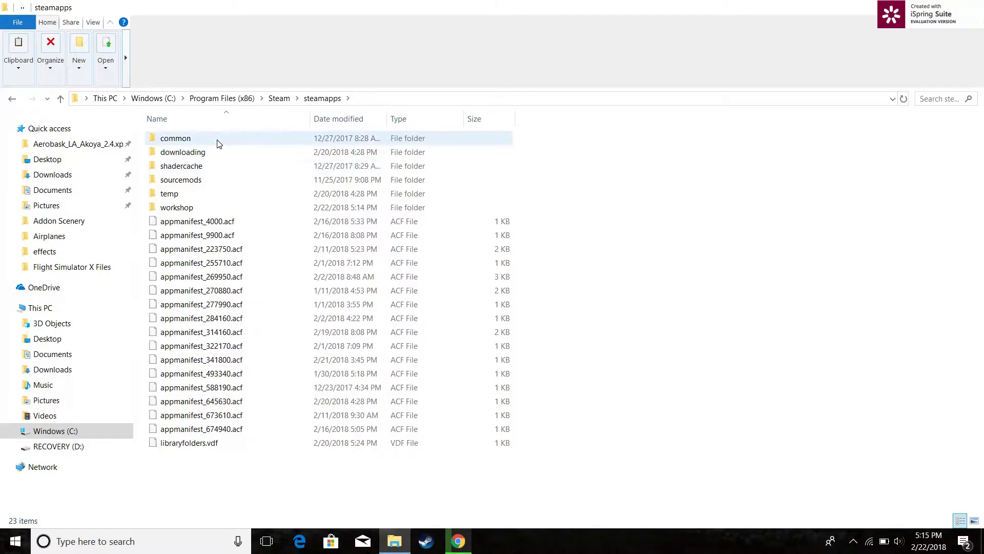
pyautogui.doubleClick(217, 144)
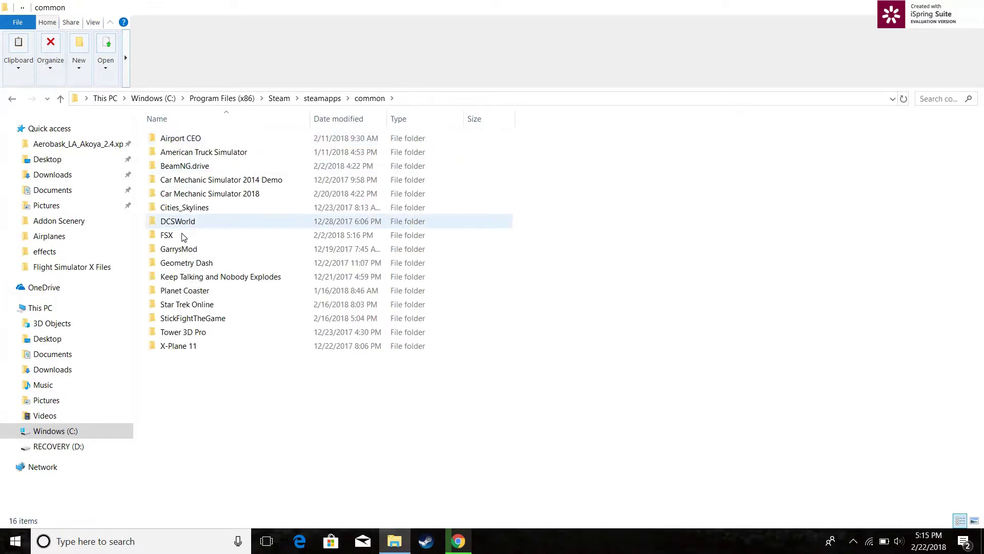
pyautogui.doubleClick(167, 234)
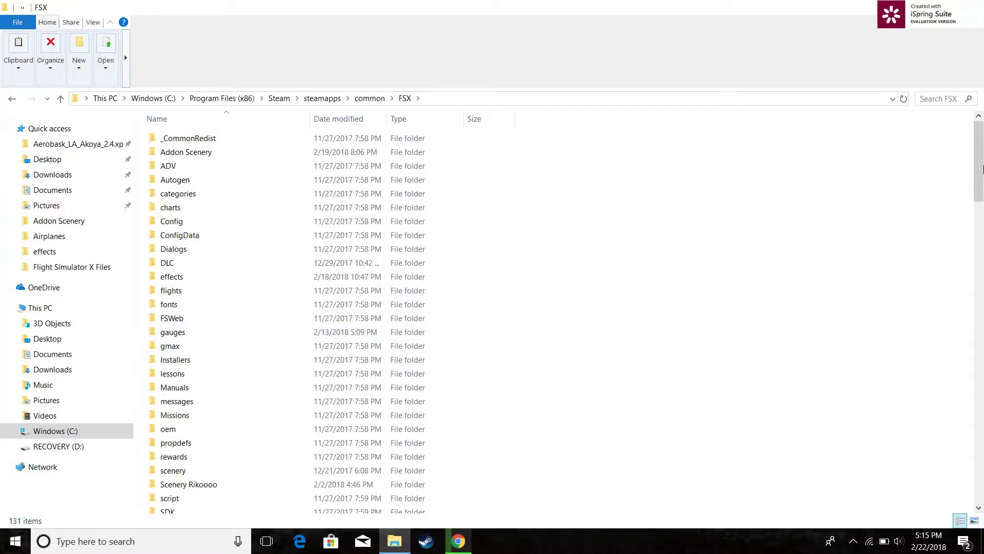
pyautogui.moveTo(982, 182); pyautogui.dragTo(982, 211)
pyautogui.doubleClick(266, 428)
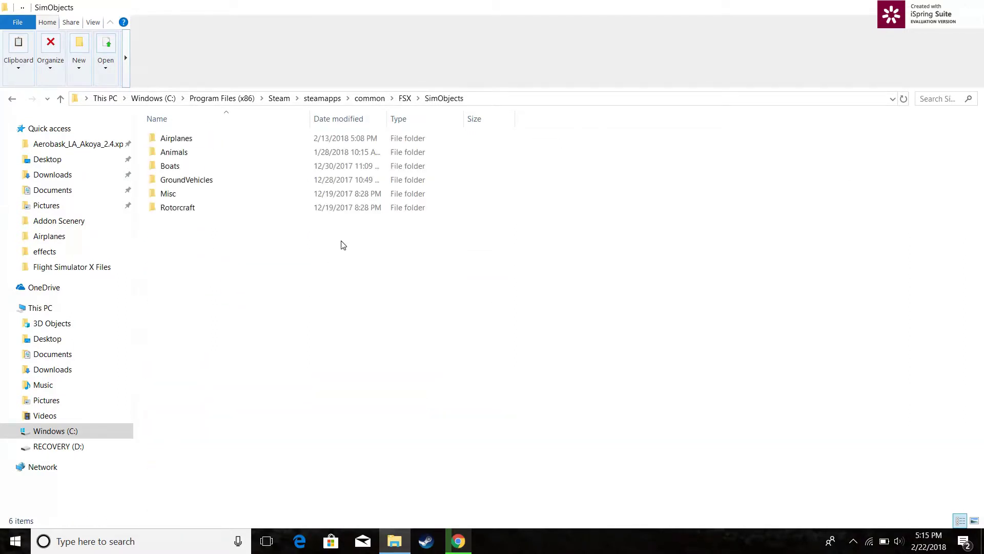
pyautogui.doubleClick(223, 137)
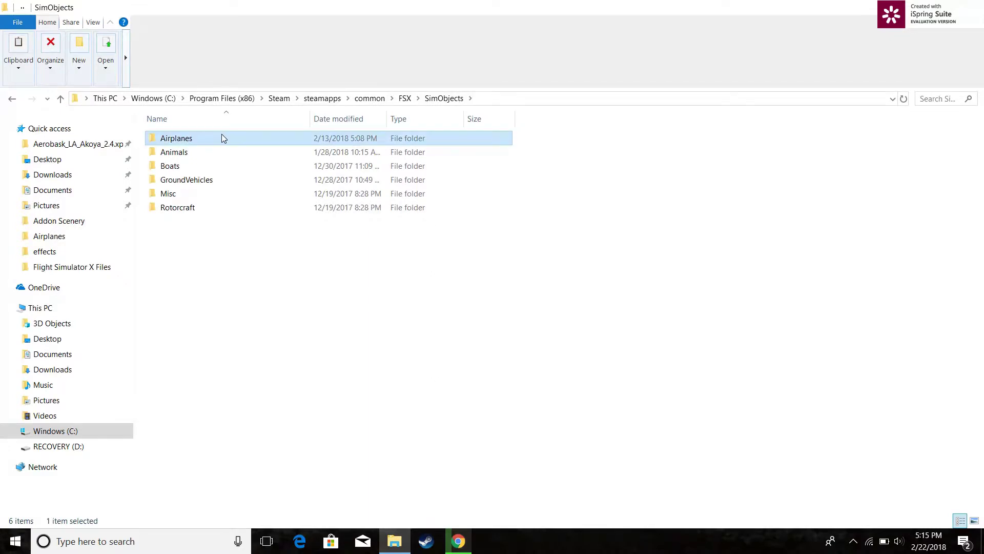
# Step: Paste the Piper PA-31 Chieftain folder into FSX's Airplanes folder, then show the bare desktop
pyautogui.rightClick(641, 240)
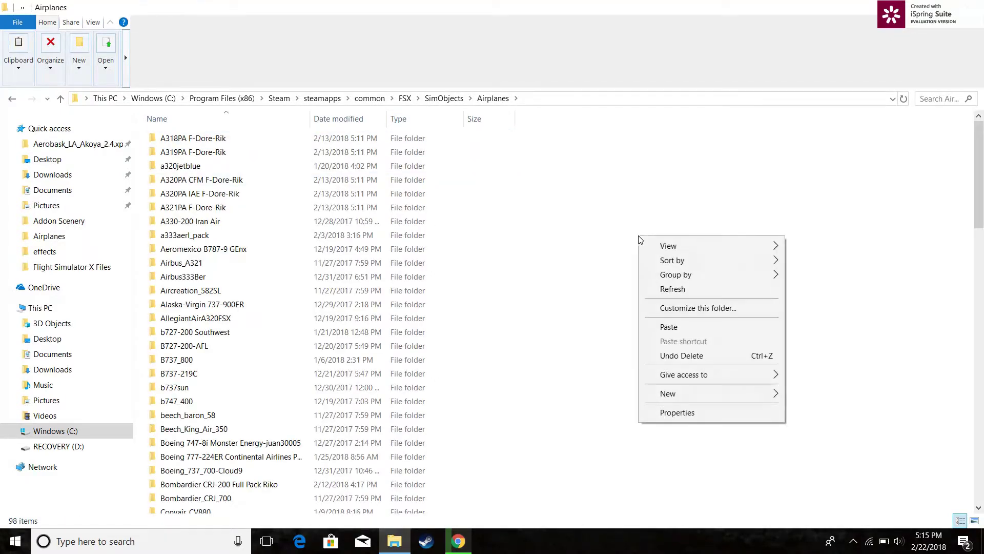
pyautogui.click(685, 327)
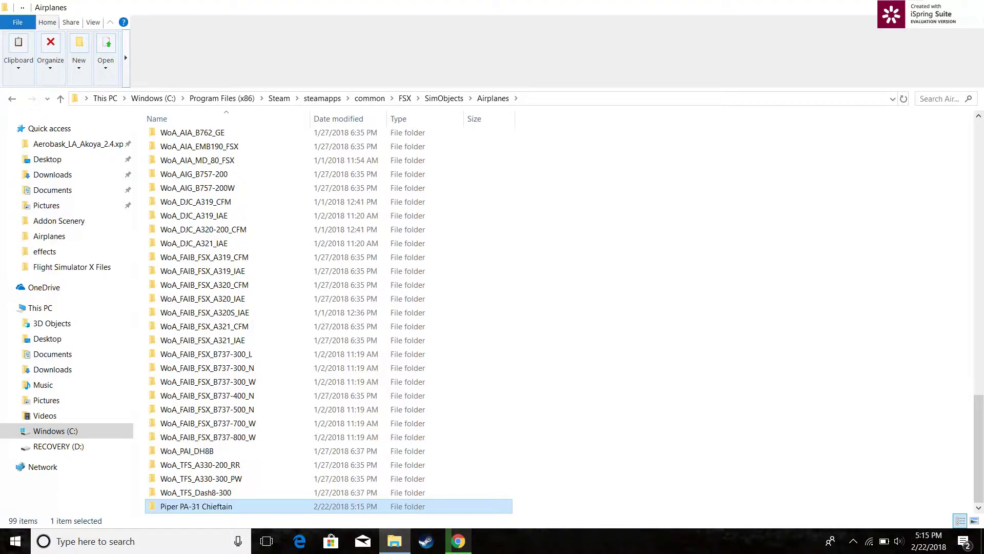
pyautogui.hotkey('alt', 'Tab')
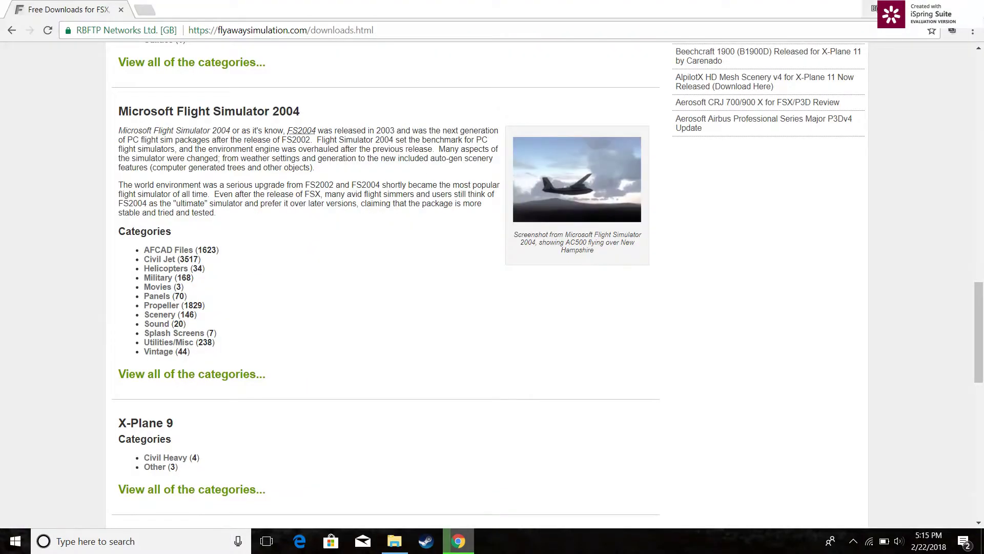
pyautogui.press('super+d')
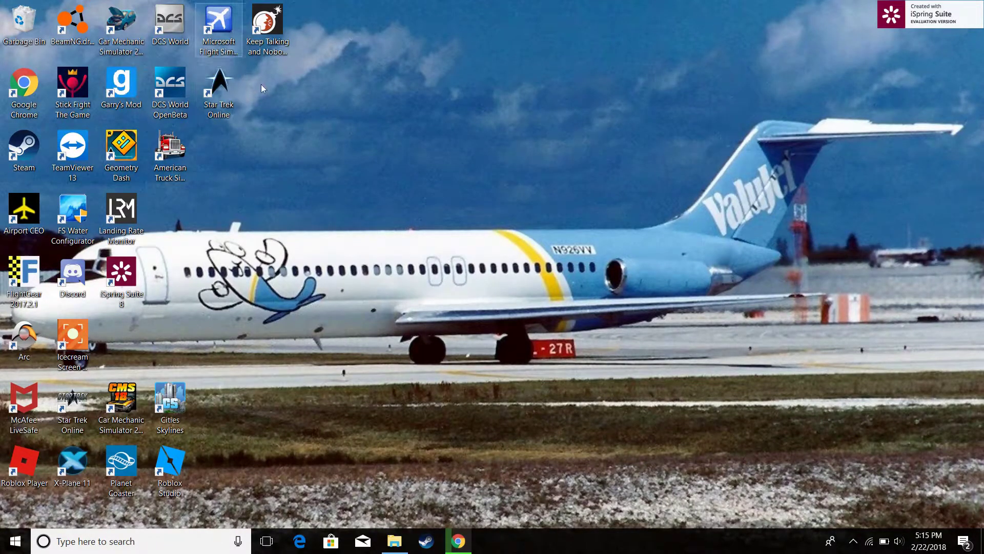
# Step: Launch FSX Steam Edition from the desktop and wait out its Not Responding start until Home loads
pyautogui.doubleClick(219, 11)
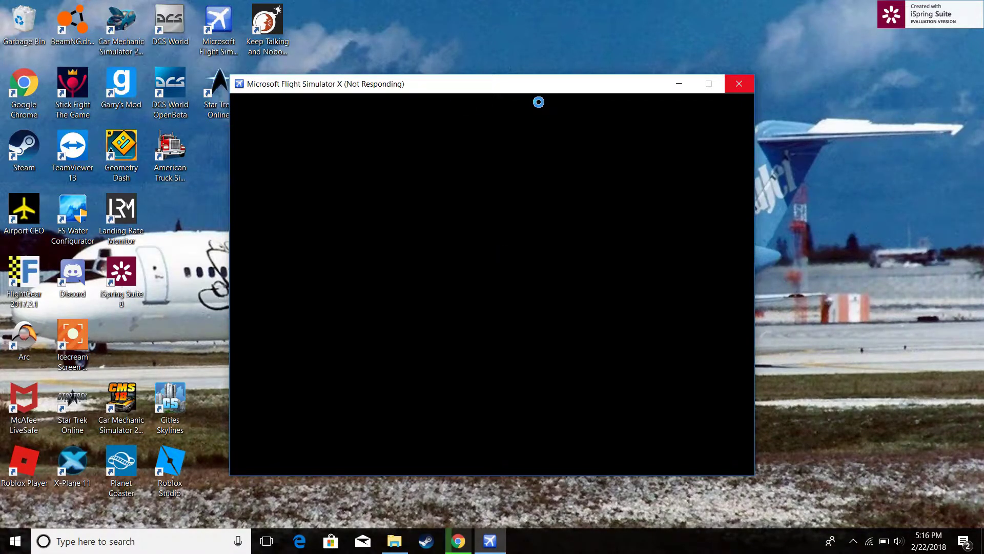
pyautogui.click(679, 83)
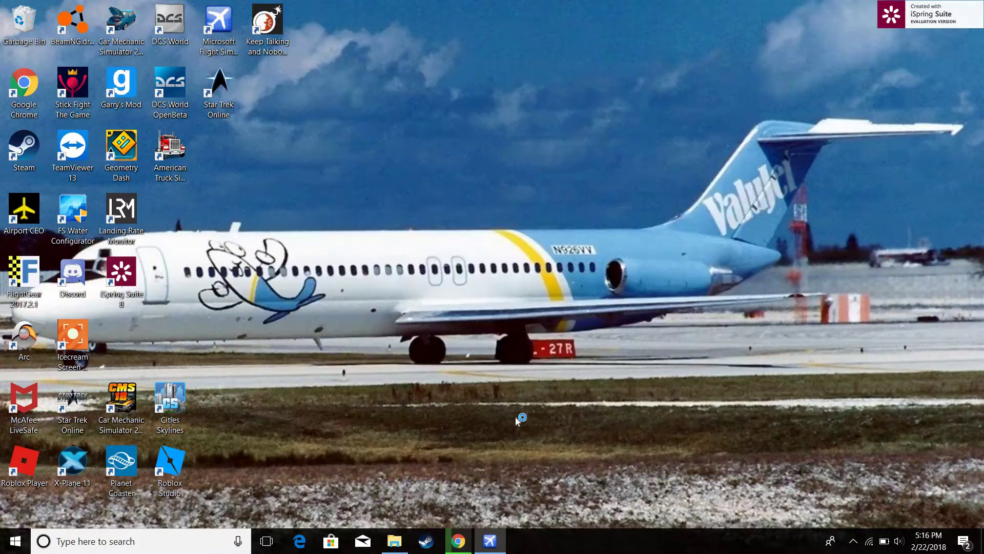
pyautogui.click(491, 541)
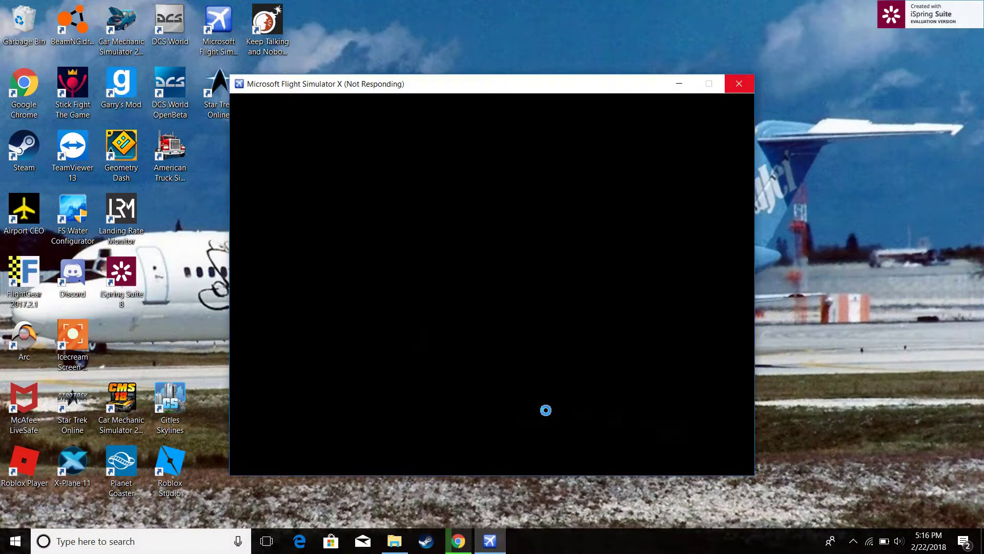
pyautogui.click(741, 84)
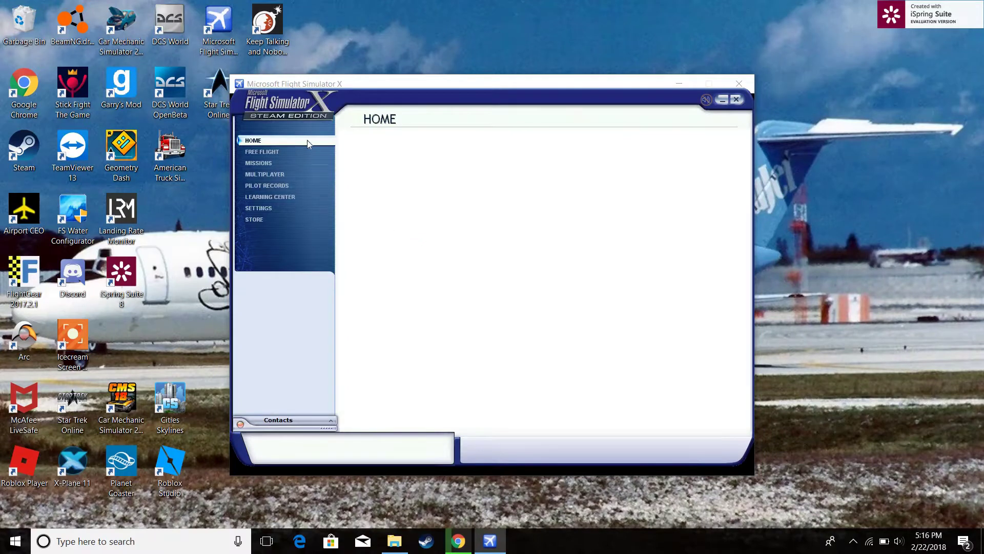
# Step: Go to the Free Flight setup page from the left menu
pyautogui.click(264, 151)
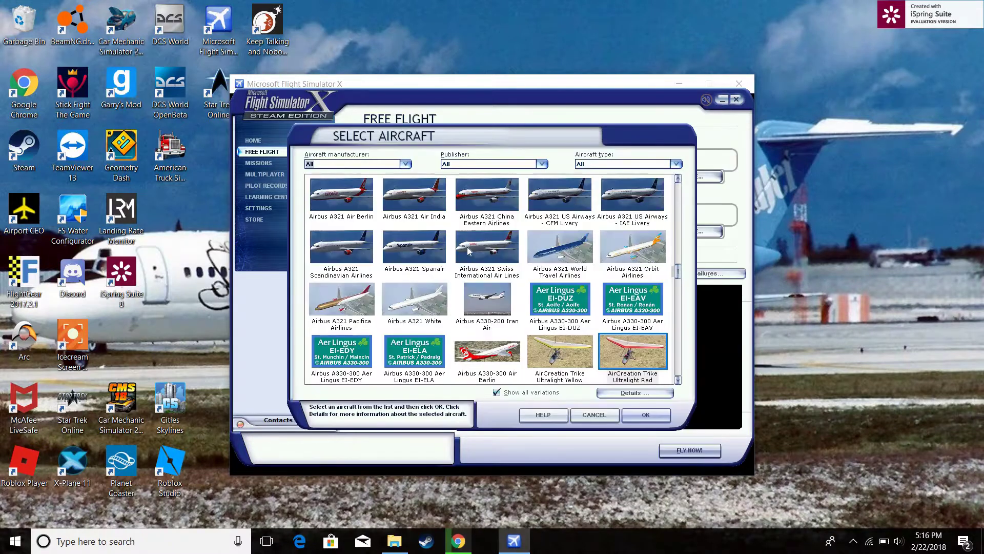
pyautogui.click(478, 164)
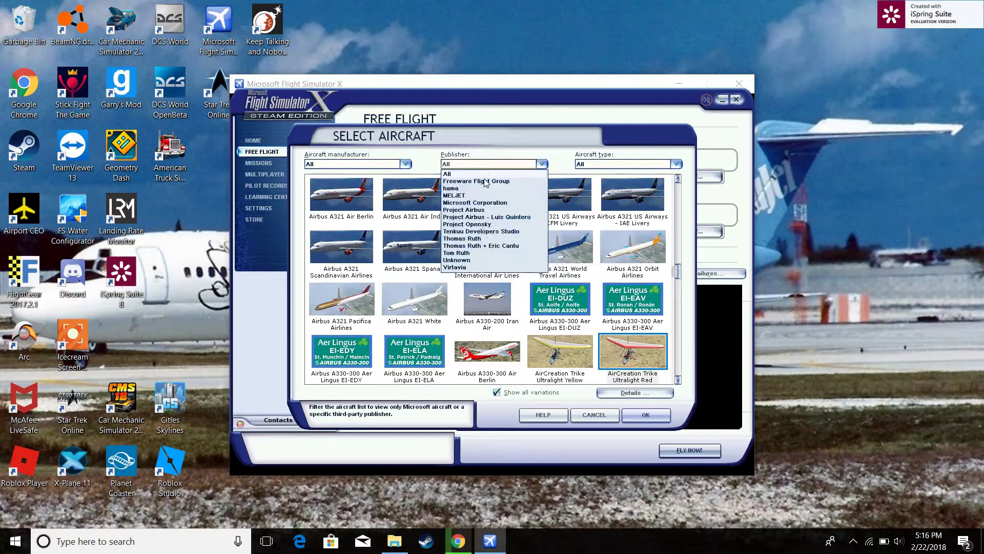
pyautogui.click(475, 259)
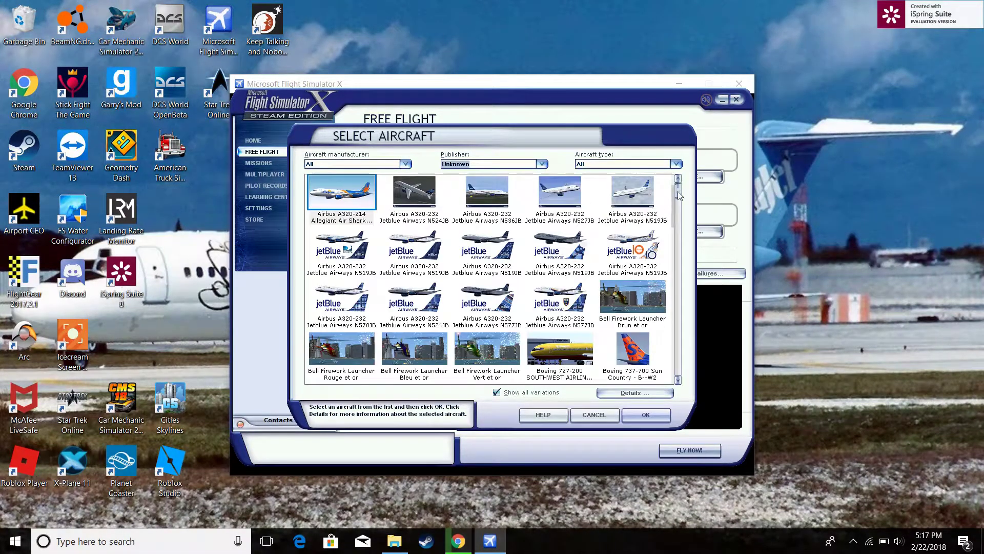
pyautogui.moveTo(677, 194); pyautogui.dragTo(688, 371)
pyautogui.scroll(8, 688, 370)
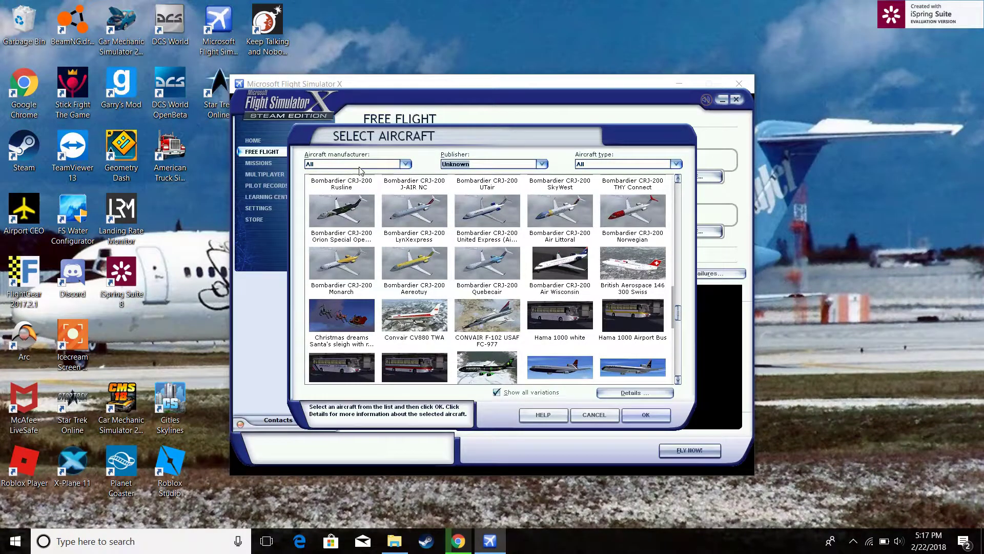
pyautogui.click(360, 164)
pyautogui.click(329, 174)
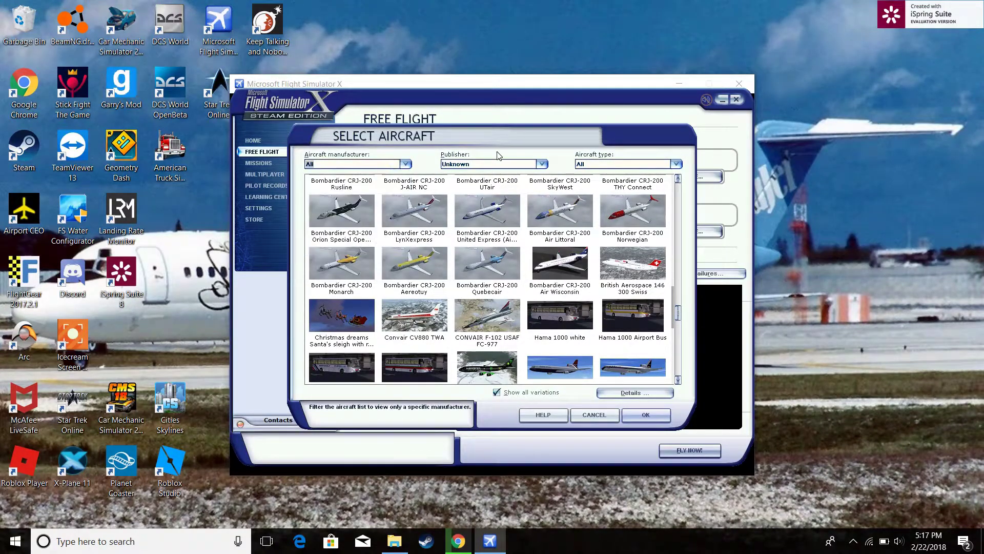
pyautogui.click(504, 168)
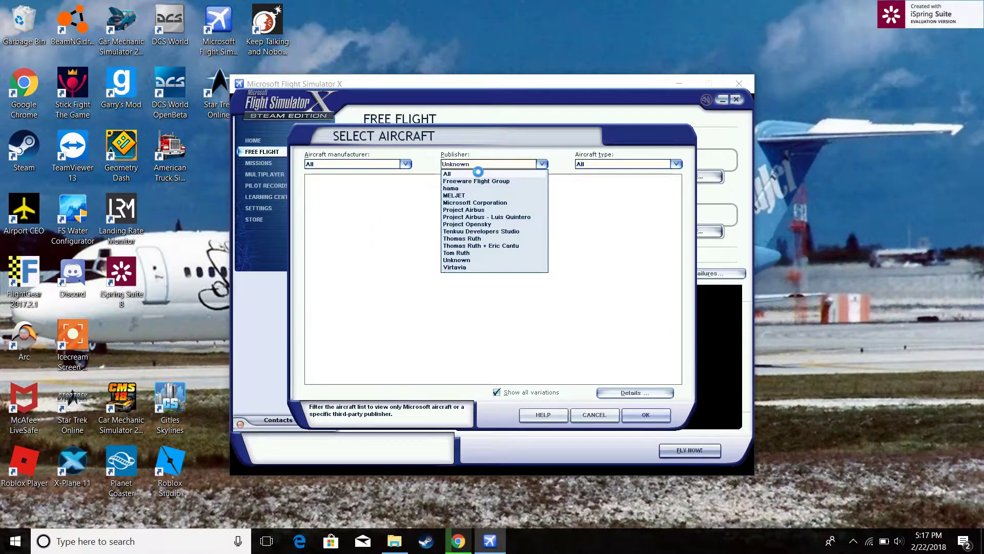
# Step: Filter the aircraft list by publisher: Microsoft Corporation, then Project Airbus, then hama
pyautogui.click(479, 173)
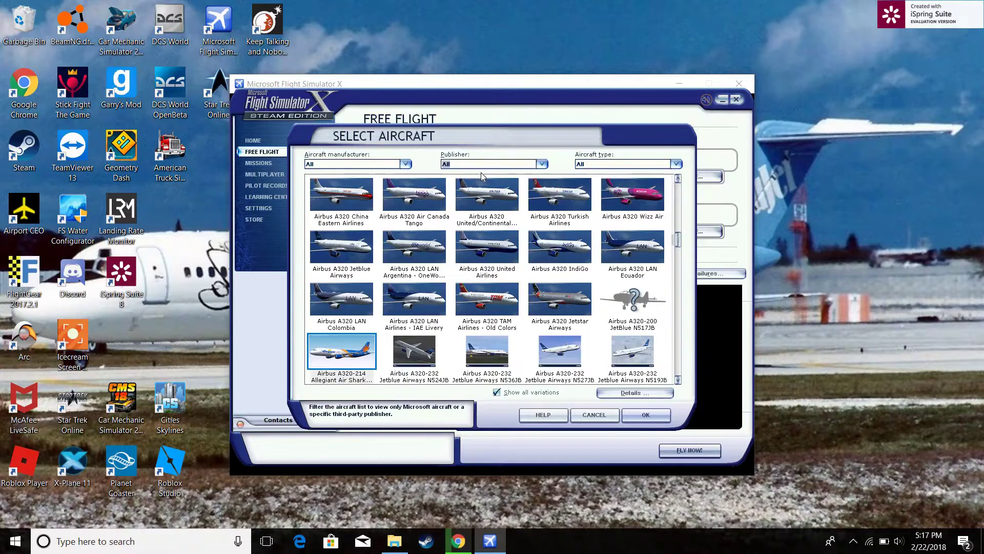
pyautogui.click(491, 166)
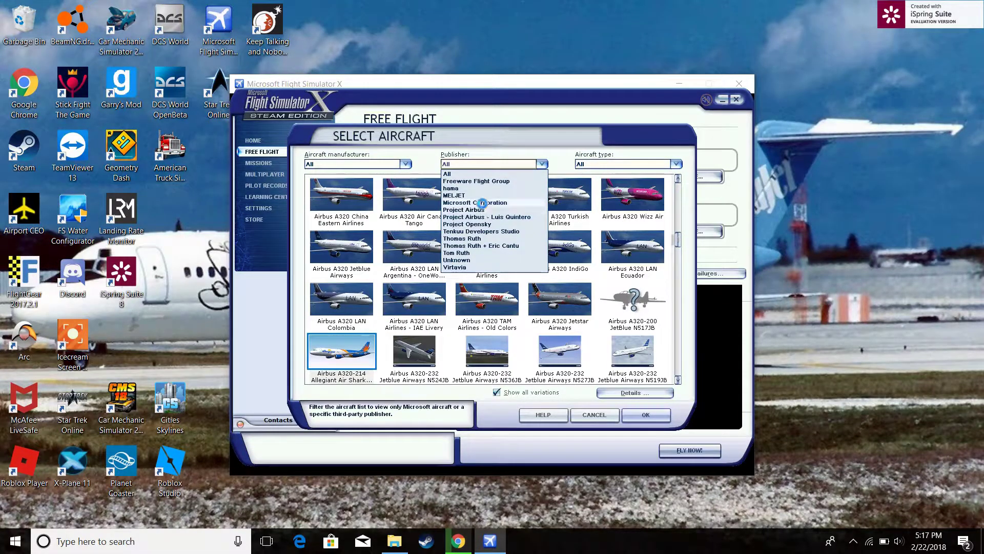
pyautogui.click(485, 169)
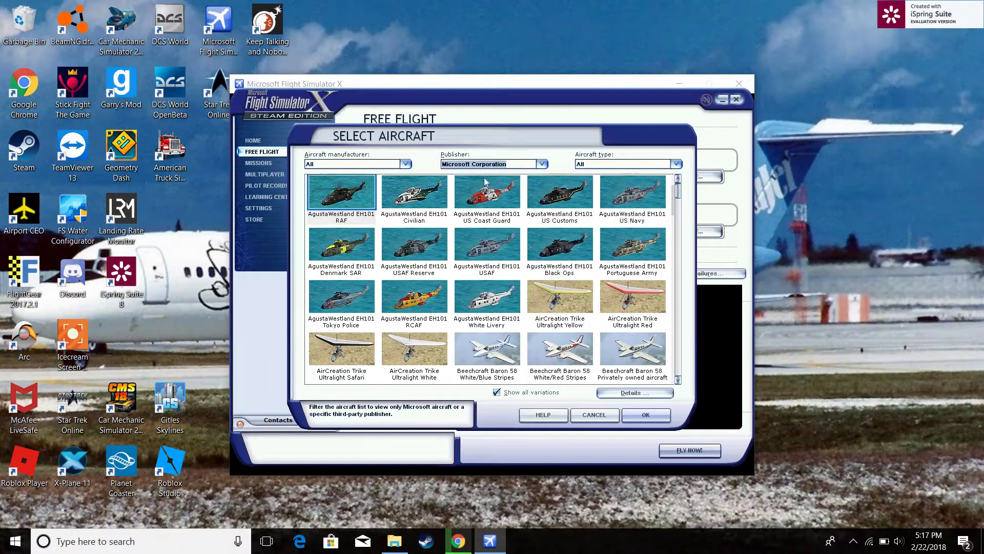
pyautogui.click(486, 165)
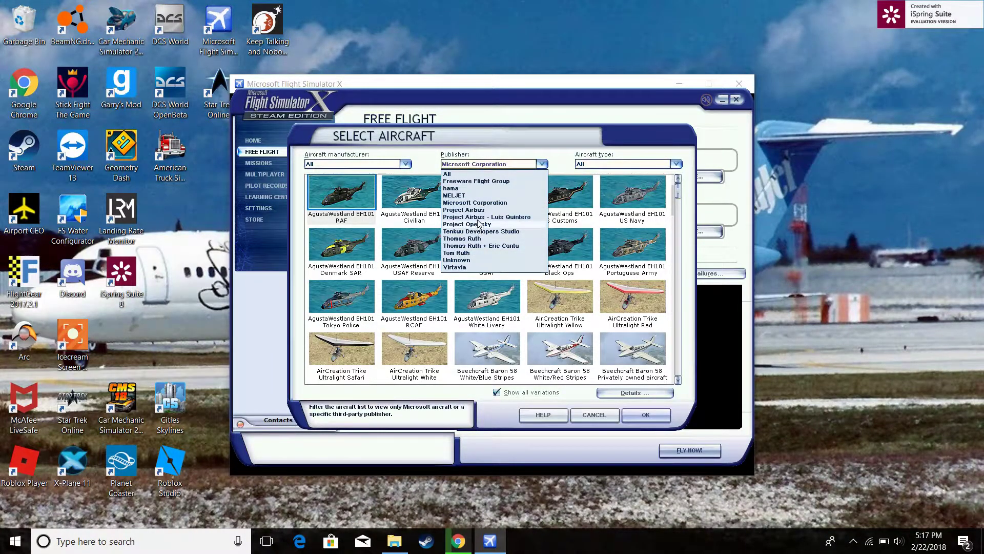
pyautogui.click(485, 174)
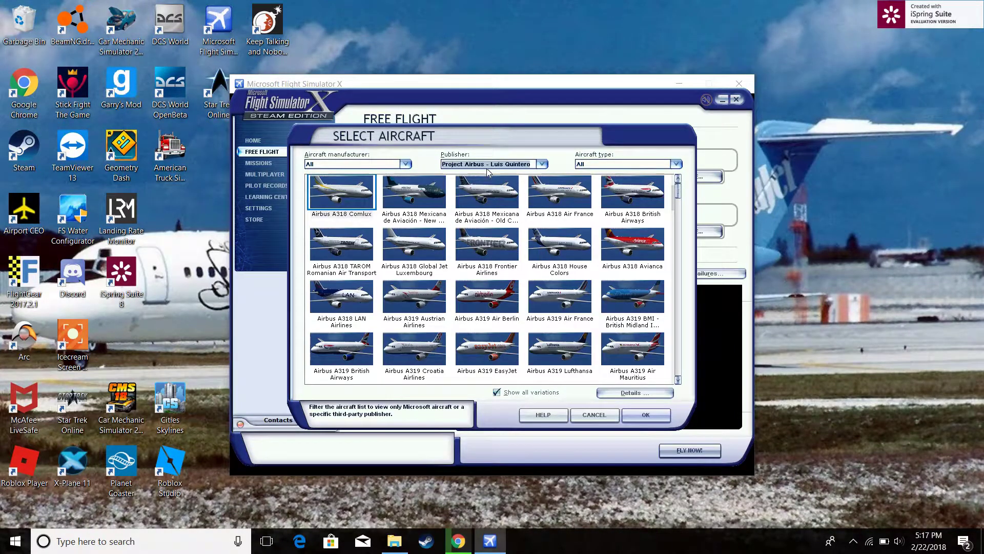
pyautogui.click(488, 164)
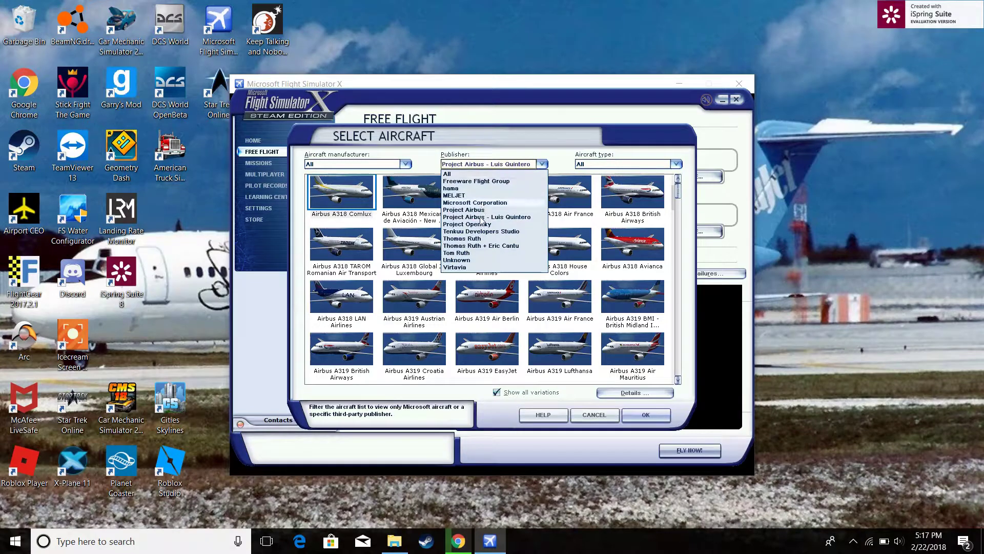
pyautogui.click(478, 189)
# Step: Filter to Freeware Flight Group, then reset the Publisher filter to All
pyautogui.click(492, 164)
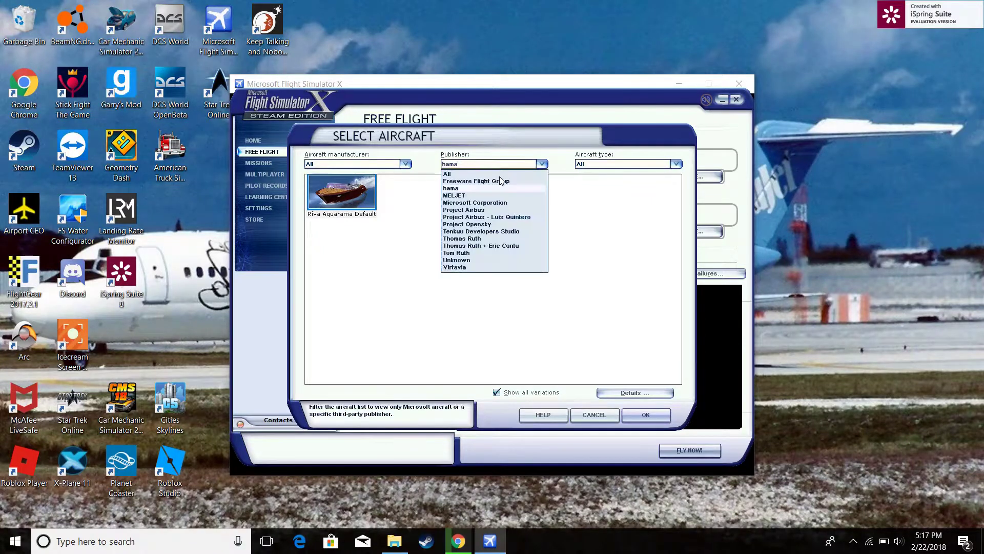
pyautogui.click(500, 181)
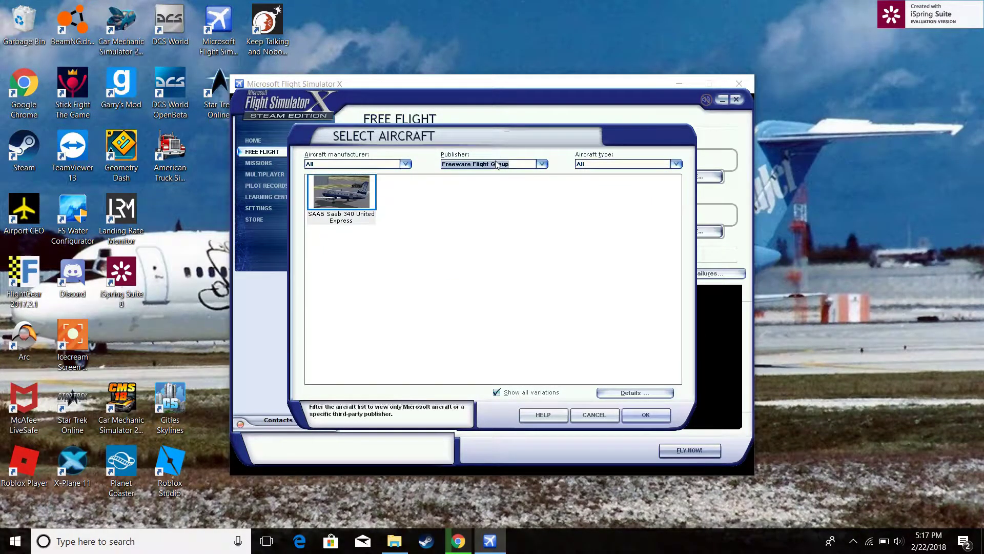
pyautogui.click(497, 165)
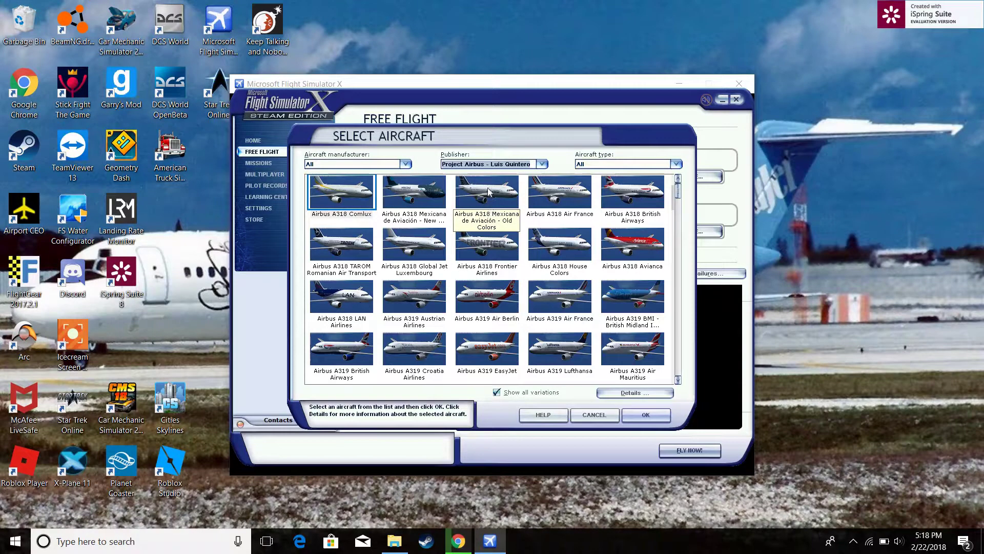
pyautogui.click(488, 165)
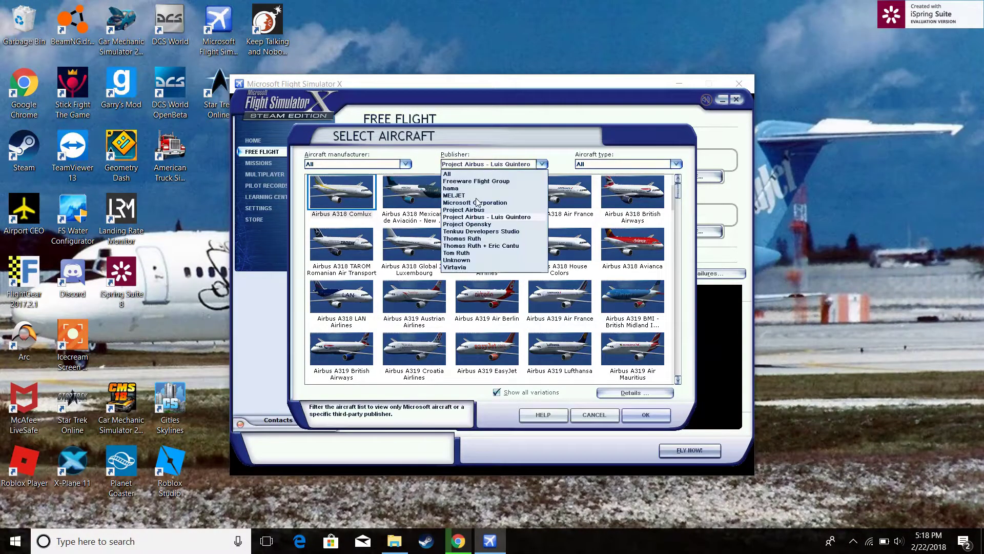
pyautogui.click(483, 173)
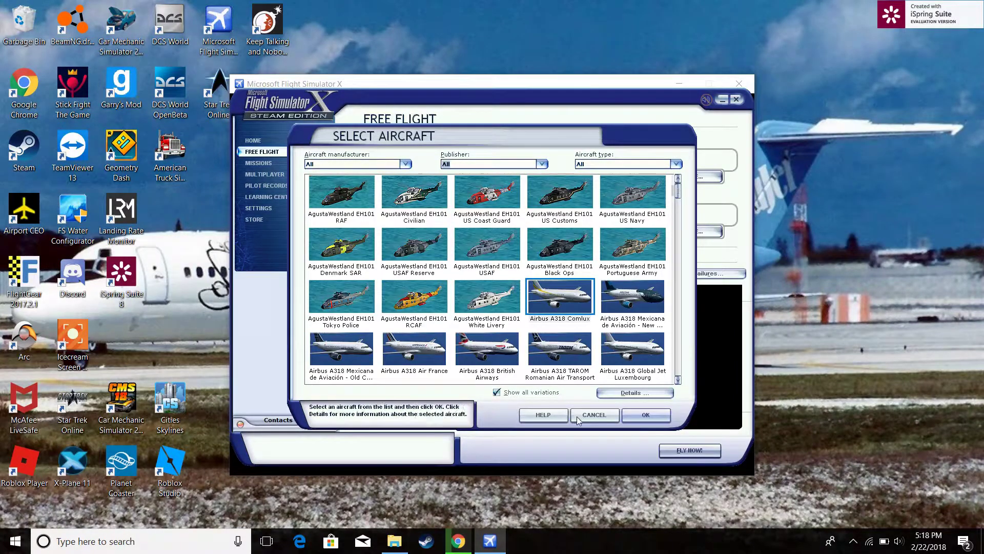
# Step: Return to Free Flight, keeping the AirCreation Trike Ultralight as the current aircraft at Friday Harbor
pyautogui.click(595, 415)
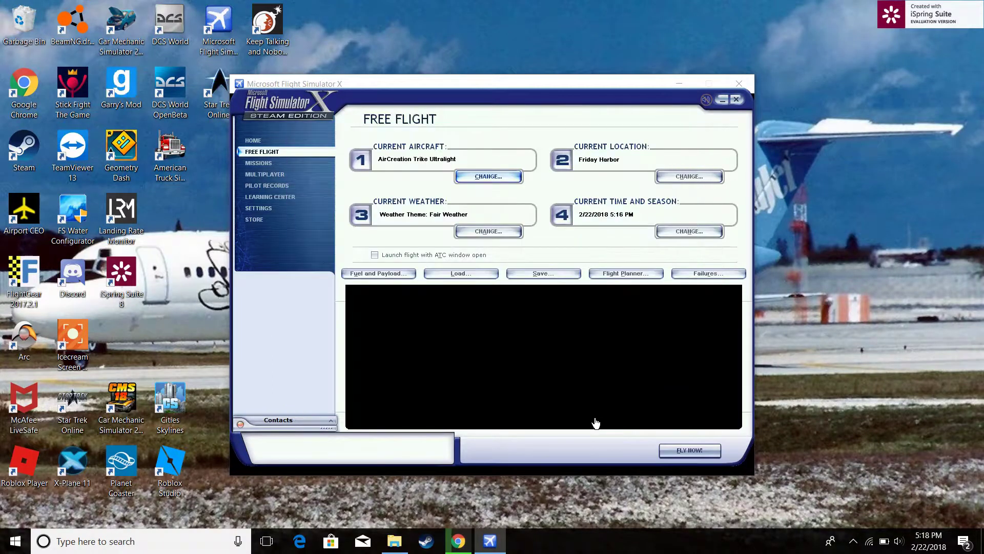